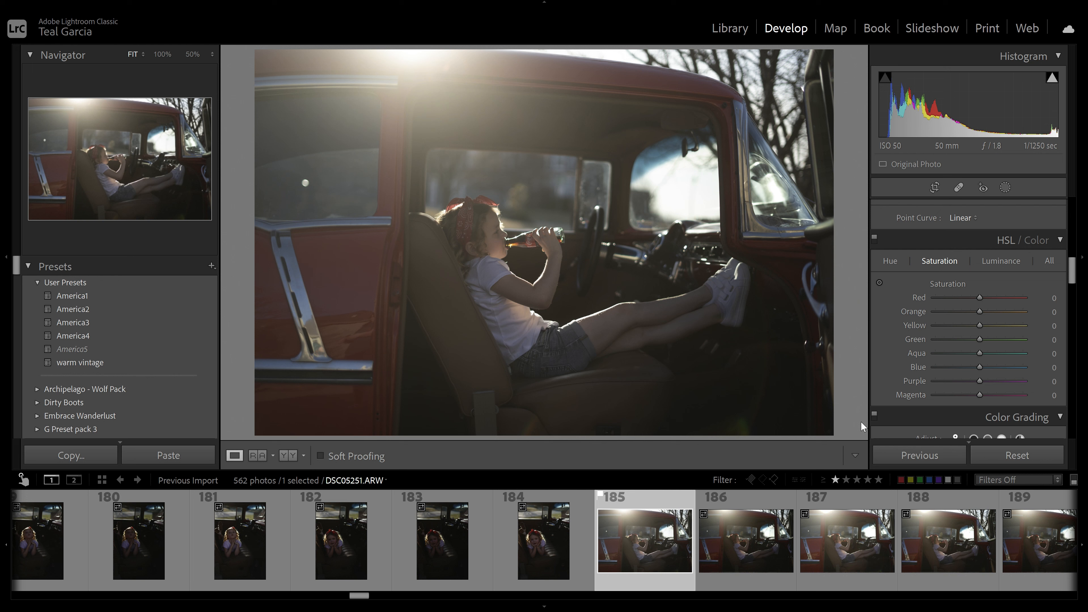
Apply the user preset "warm vintage" to the photo of the girl in the red car.
click(63, 362)
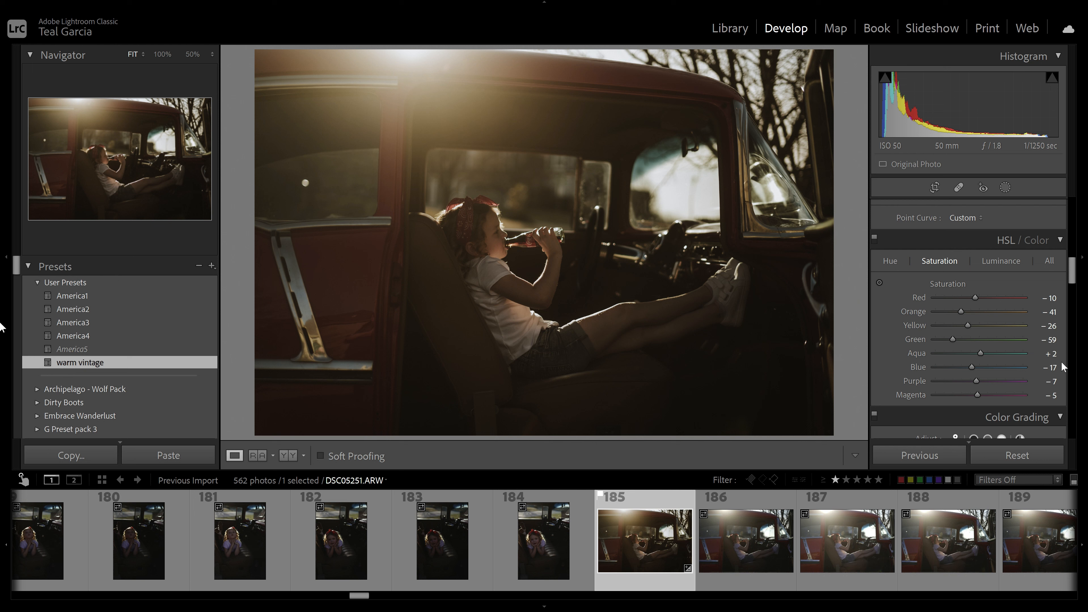
Raise the photo's exposure to +1.00 and set the white balance temperature to 6800.
drag(1072, 269, 1070, 179)
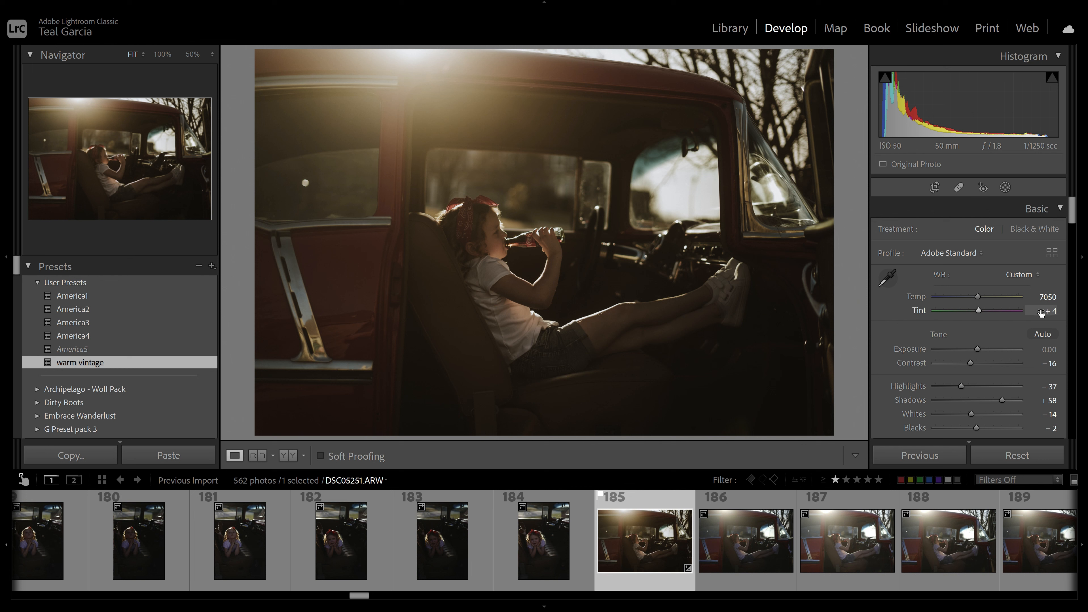
key(equal)
key(equal)
key(equal)
key(equal)
key(equal)
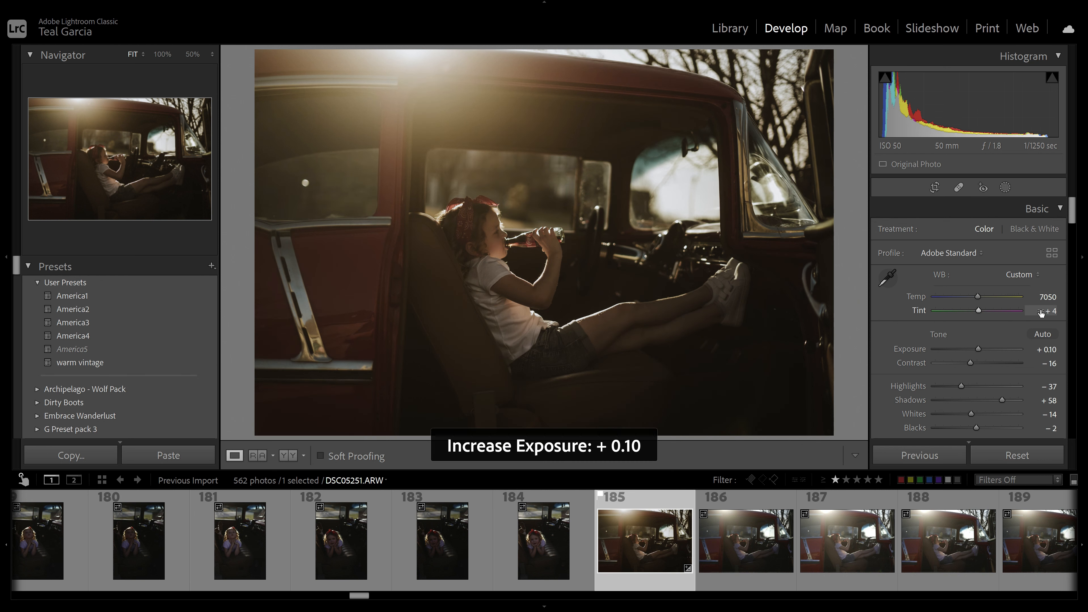
key(equal)
key(equal)
key(equal)
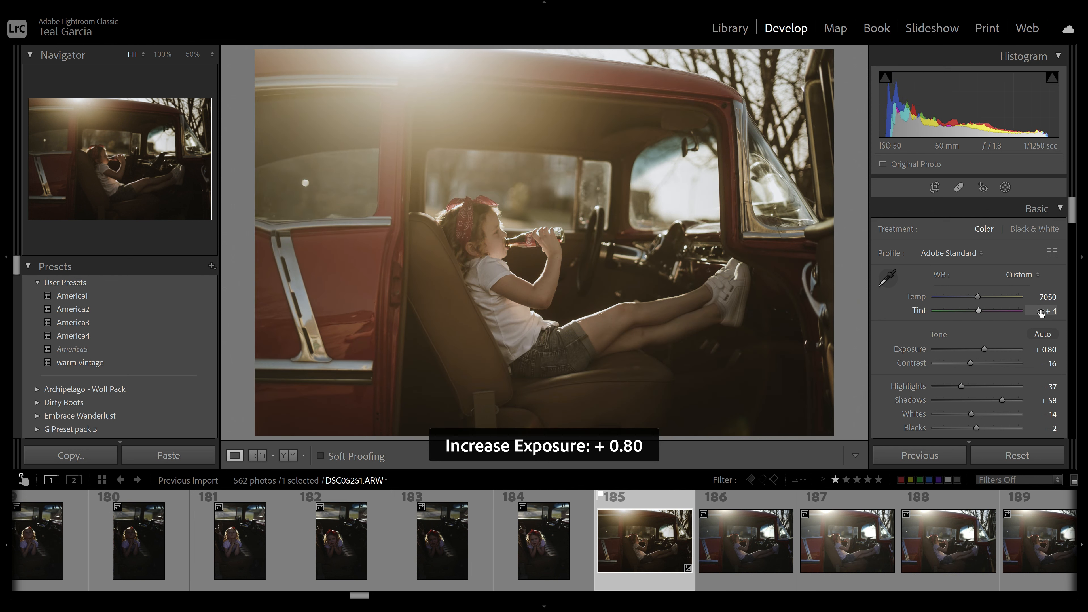
key(equal)
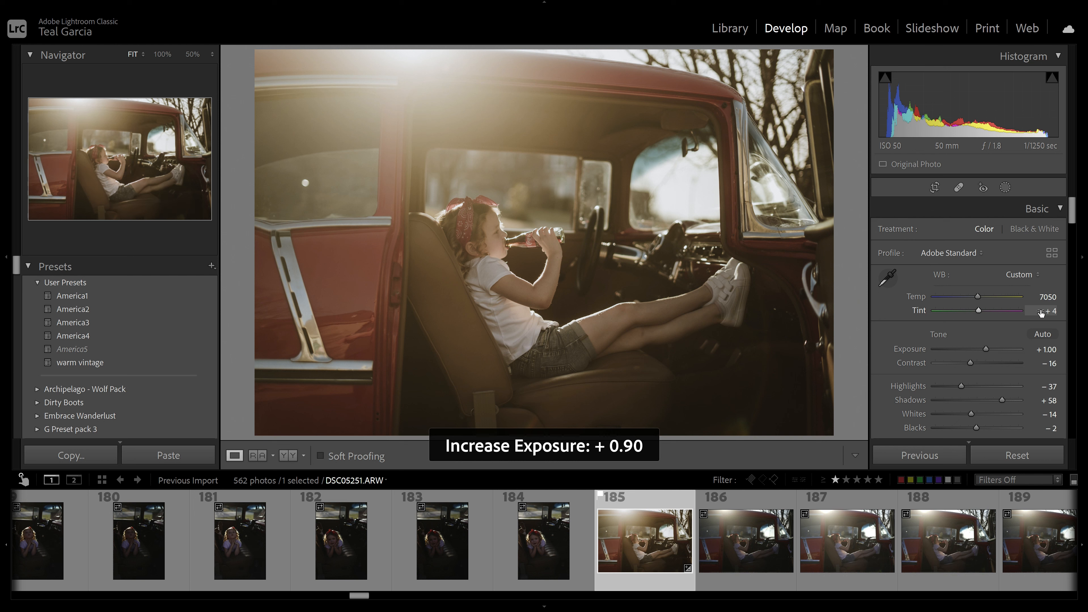
key(equal)
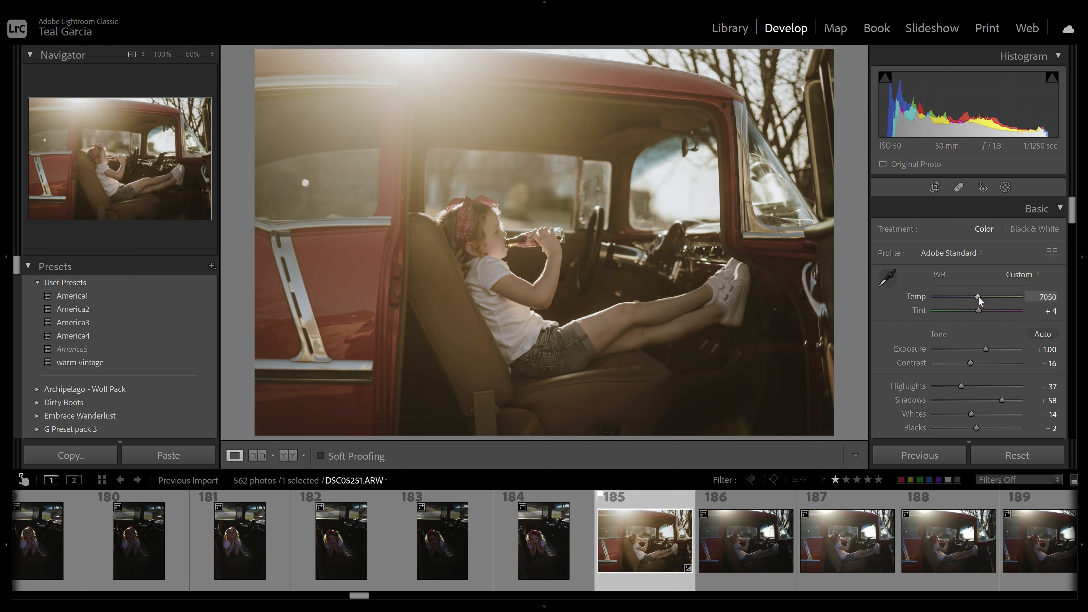
scroll(978, 296, down, 5)
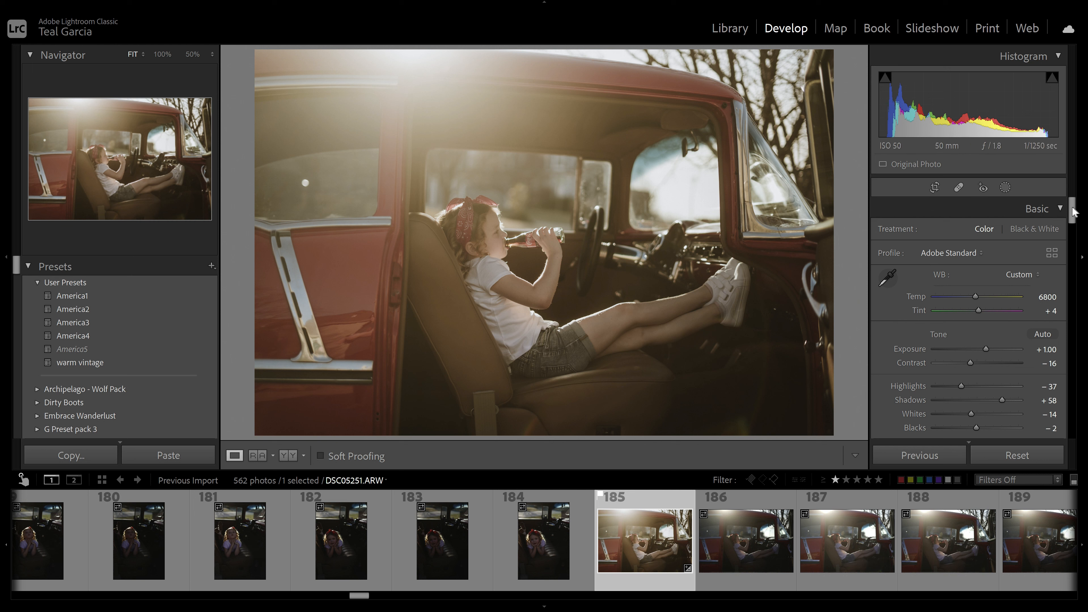
Use the targeted saturation adjustment on the car and the girl's skin to bring Red to -7 and Orange to -5.
drag(1074, 210, 1074, 269)
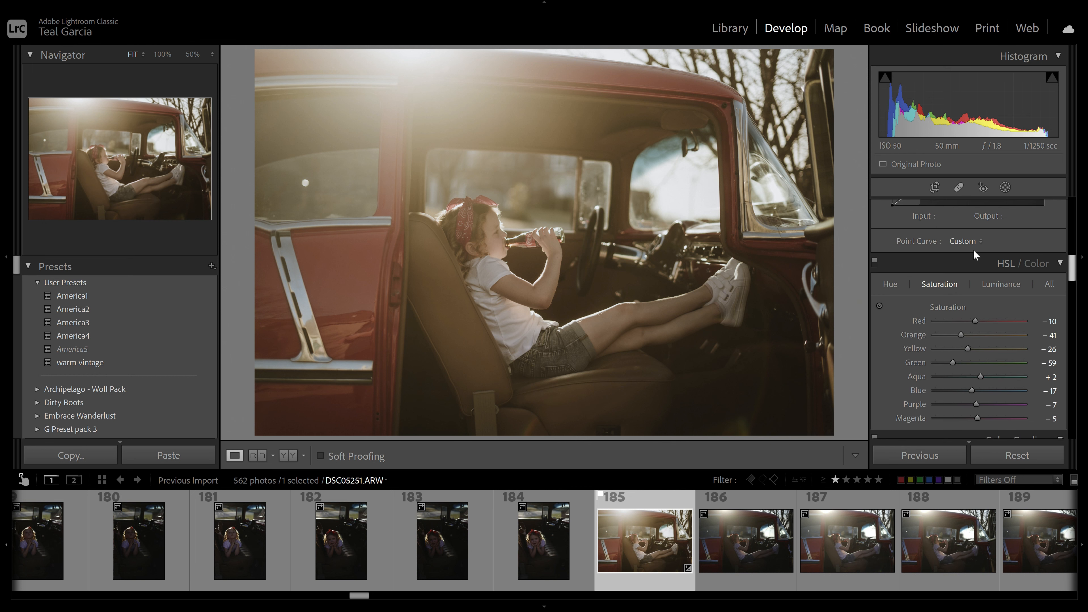
click(879, 306)
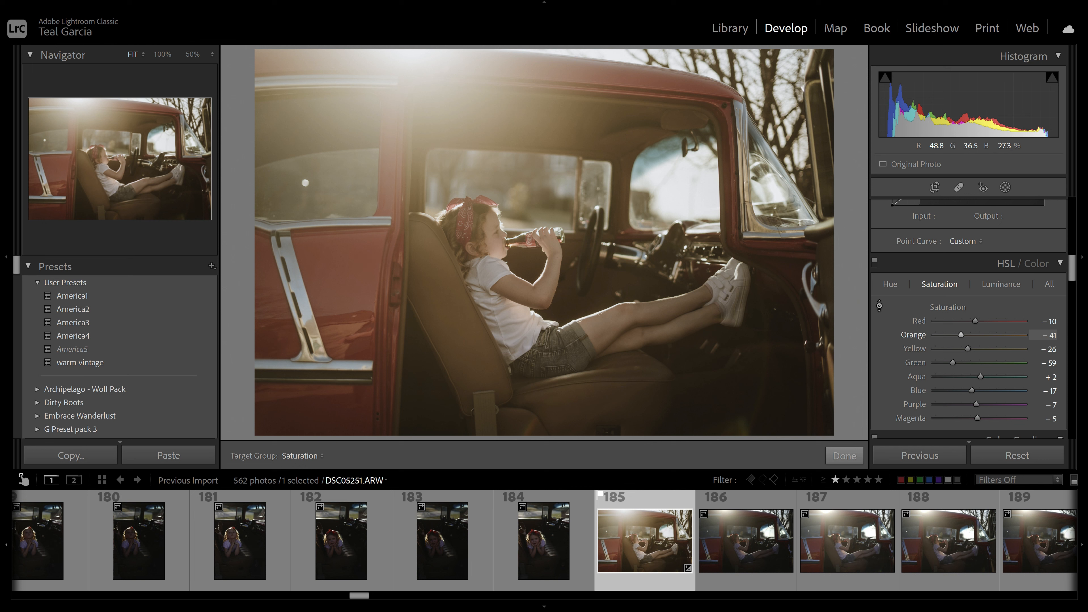
drag(364, 266, 362, 247)
drag(616, 319, 617, 258)
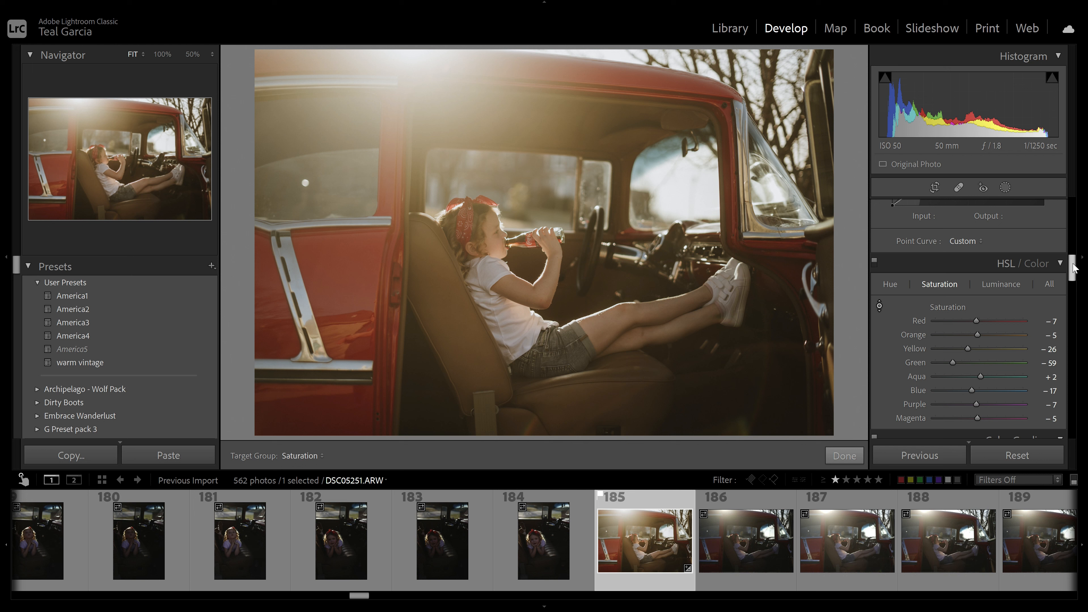
Check the preset's effects and grain settings, and send the photo to Photoshop for editing.
drag(1073, 268, 1074, 424)
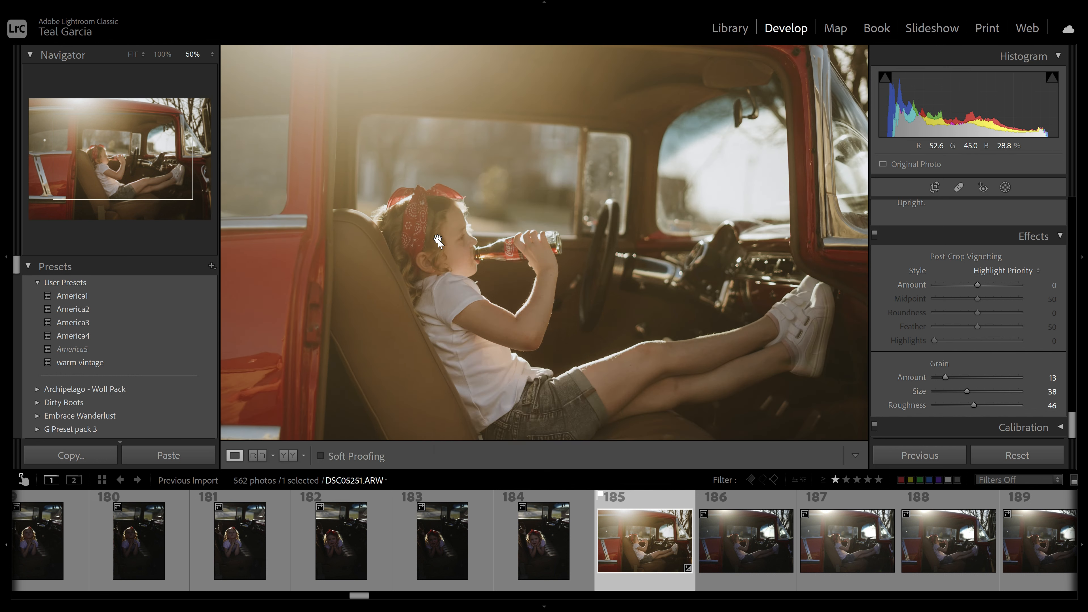
right_click(437, 241)
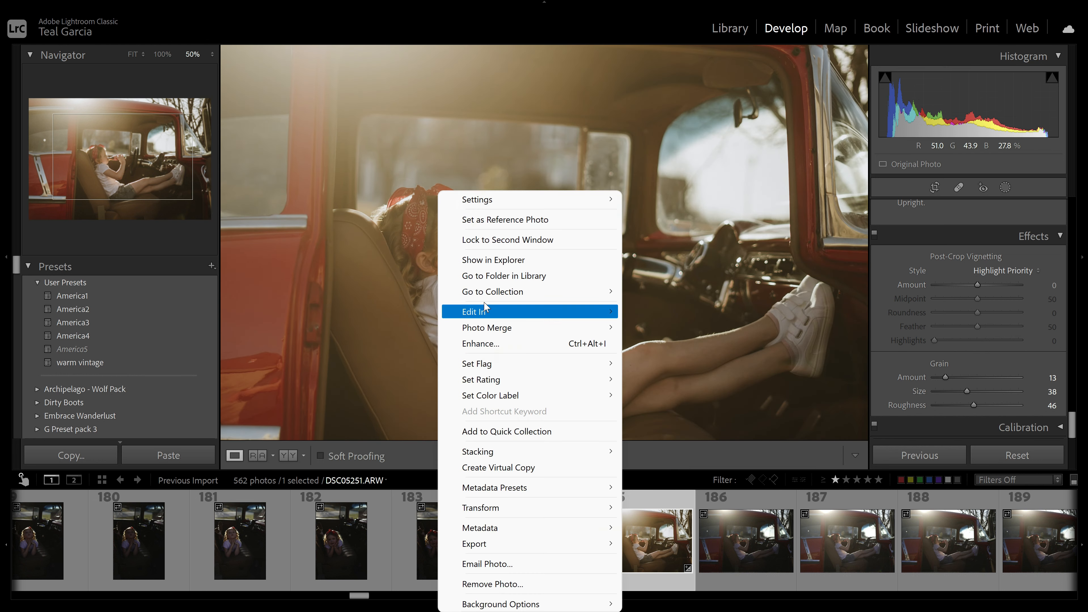
mouse_move(487, 313)
click(621, 315)
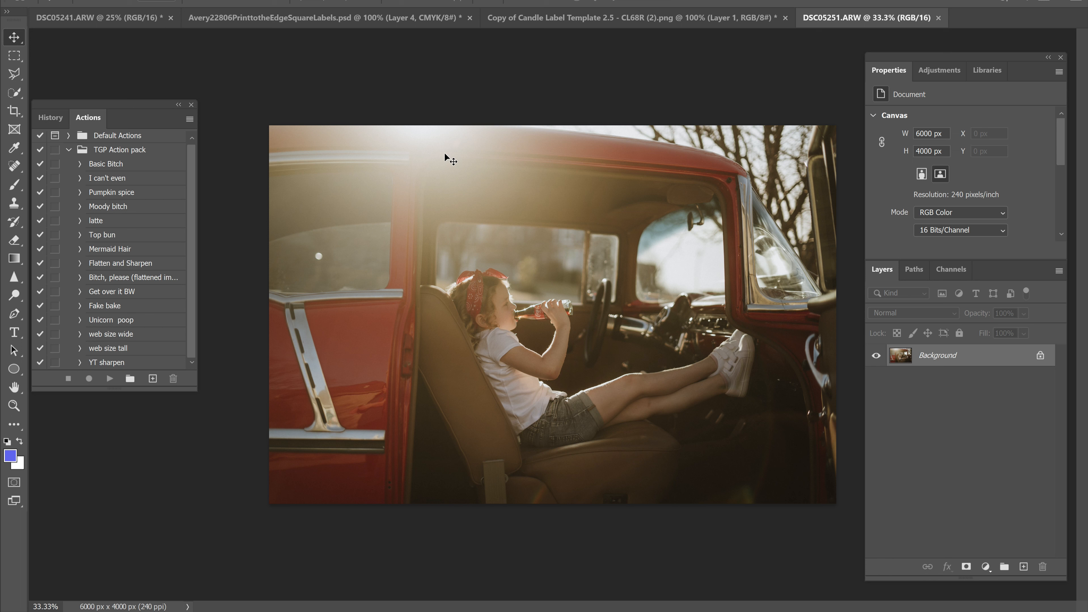
Add a Levels adjustment layer above the Background and make its adjustment active for editing.
click(933, 75)
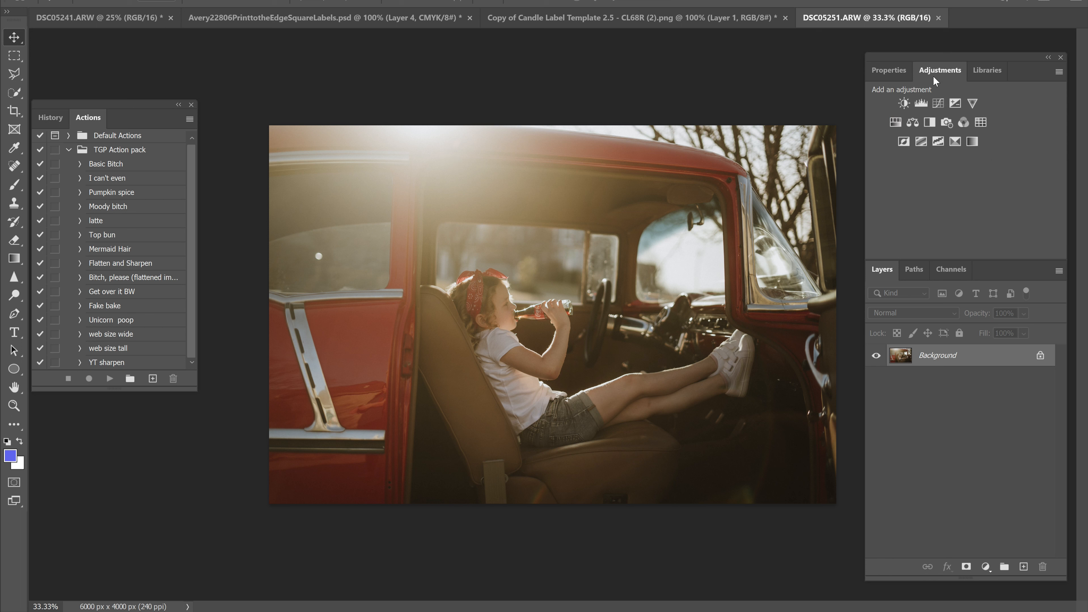
click(920, 104)
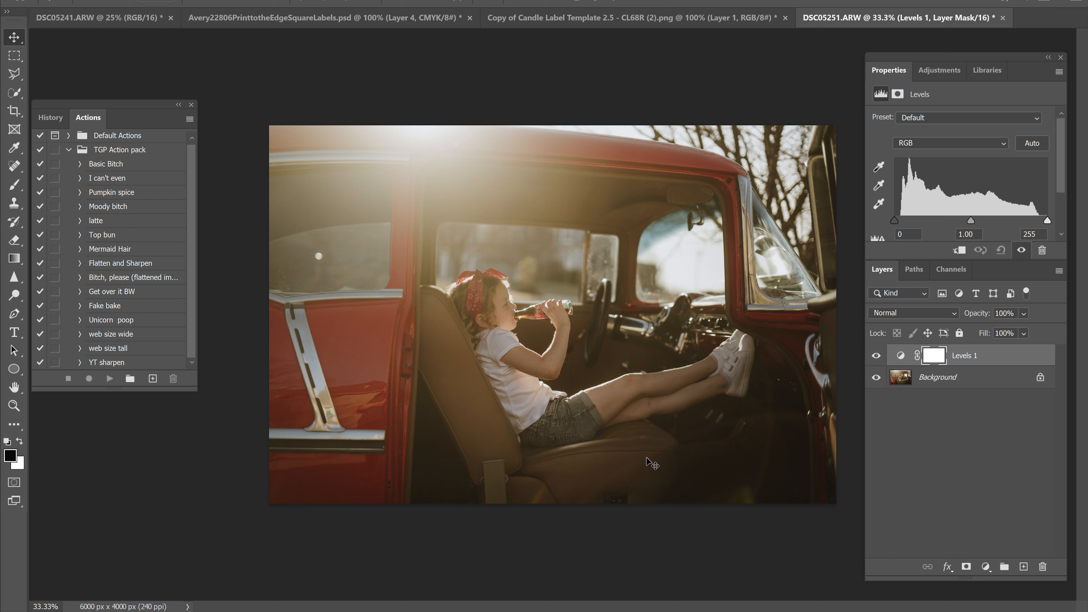
click(625, 393)
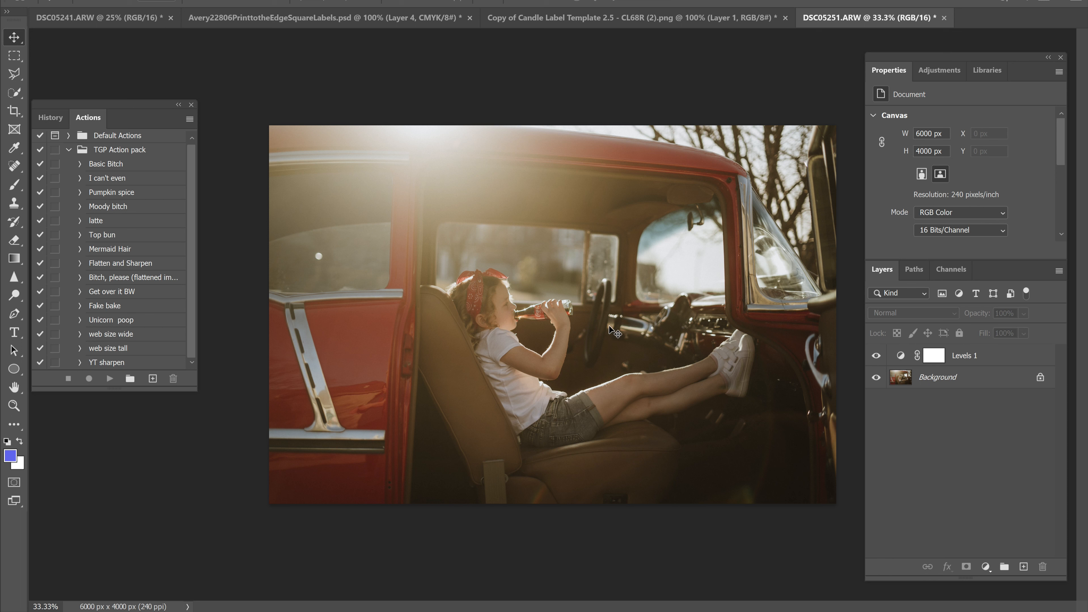
click(945, 356)
click(949, 357)
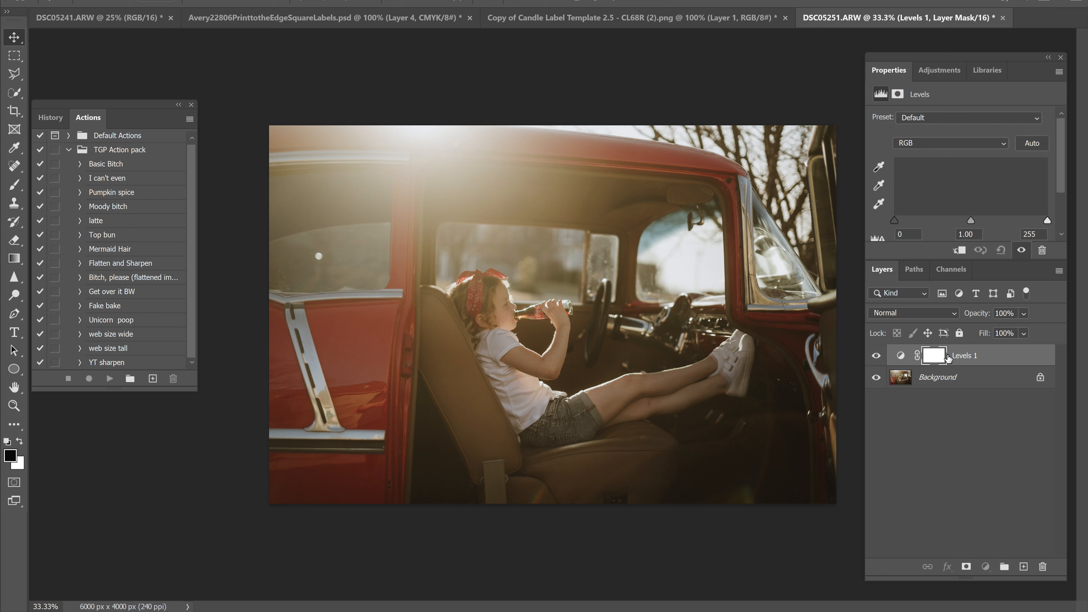
click(980, 336)
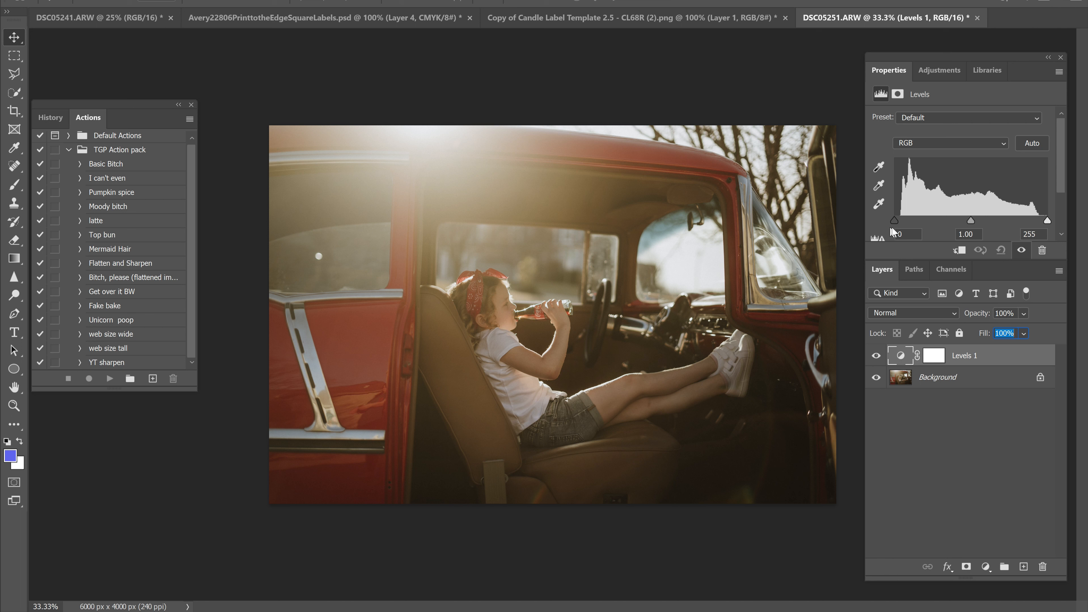
Set the Levels black input to 6 and the white input to 246.
drag(895, 219, 898, 220)
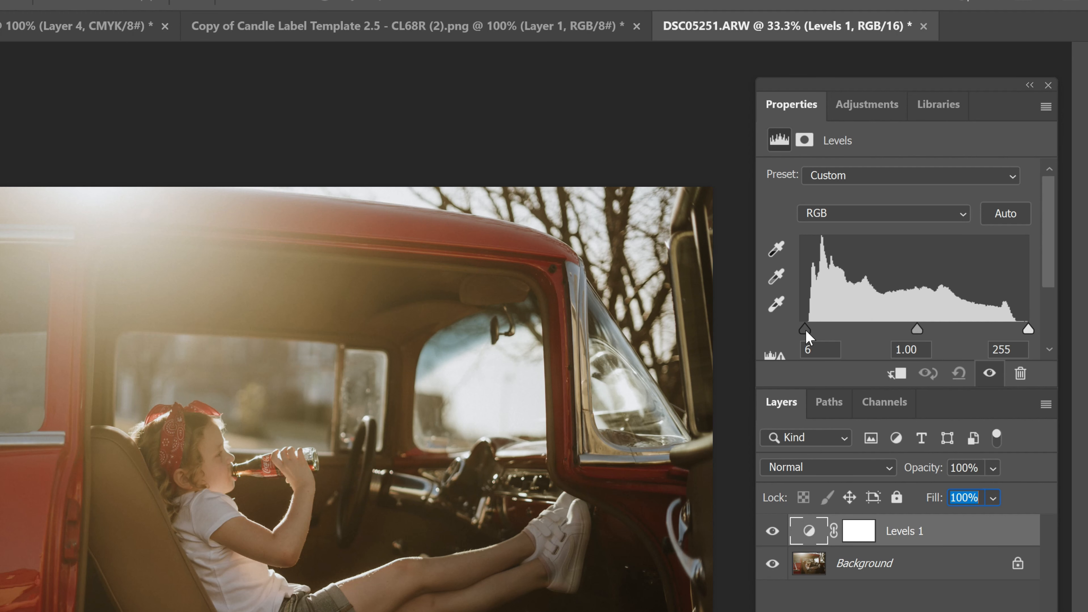
mouse_move(806, 330)
mouse_down()
mouse_move(841, 328)
mouse_move(811, 333)
mouse_up()
drag(806, 325, 804, 326)
drag(1020, 326, 1019, 327)
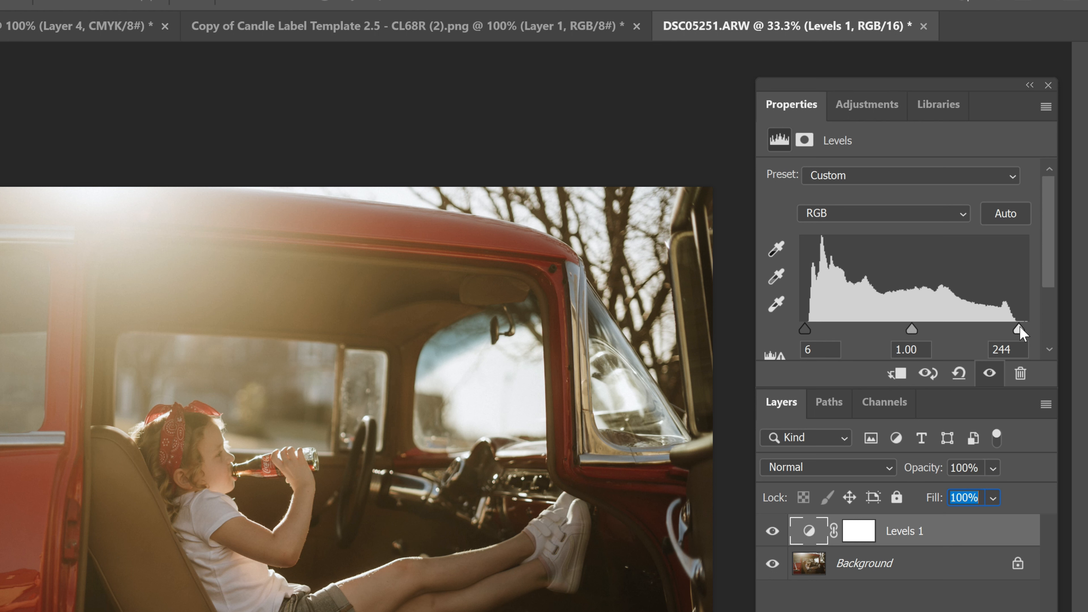
drag(1020, 328, 1020, 326)
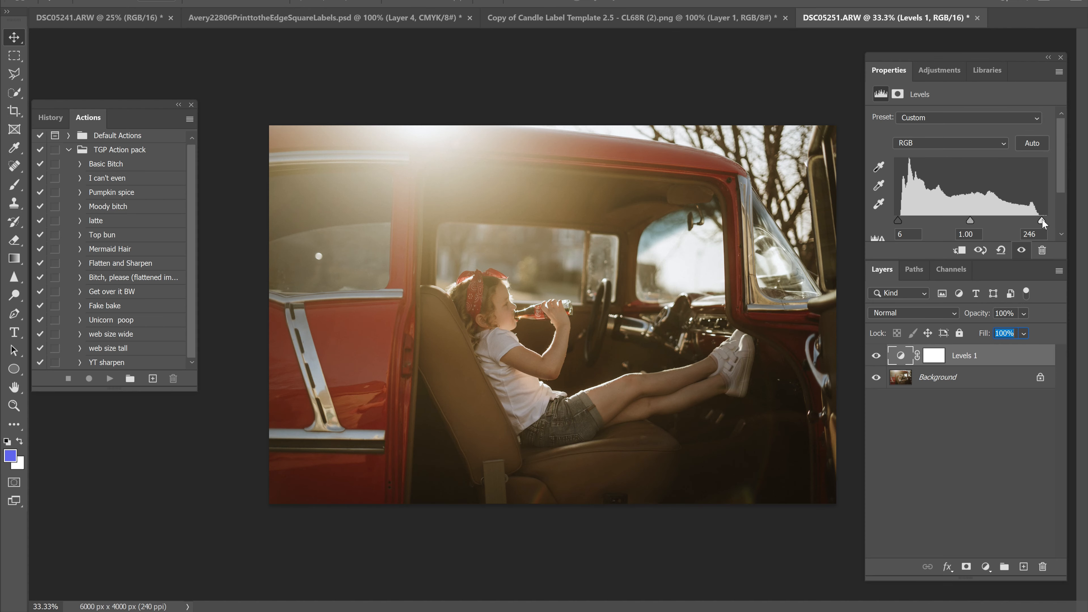
Compare the image with and without the Levels adjustment, and flatten the image.
click(877, 356)
click(876, 356)
click(877, 356)
click(876, 356)
click(108, 0)
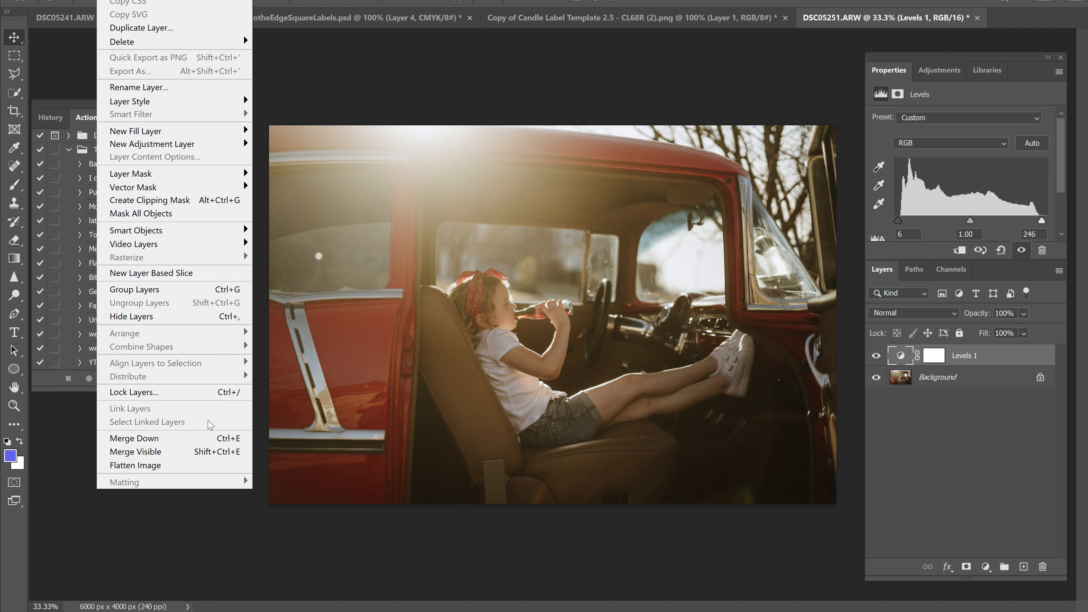
click(187, 473)
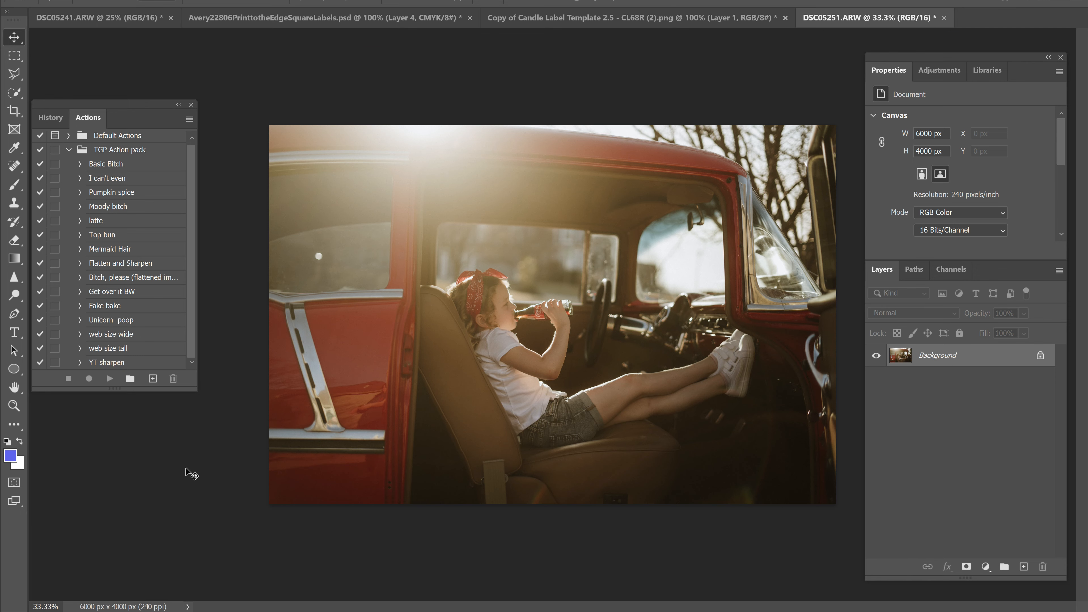
Choose the Clone Stamp tool and duplicate the Background layer for retouching the car door.
key(ctrl+plus)
key(ctrl+plus)
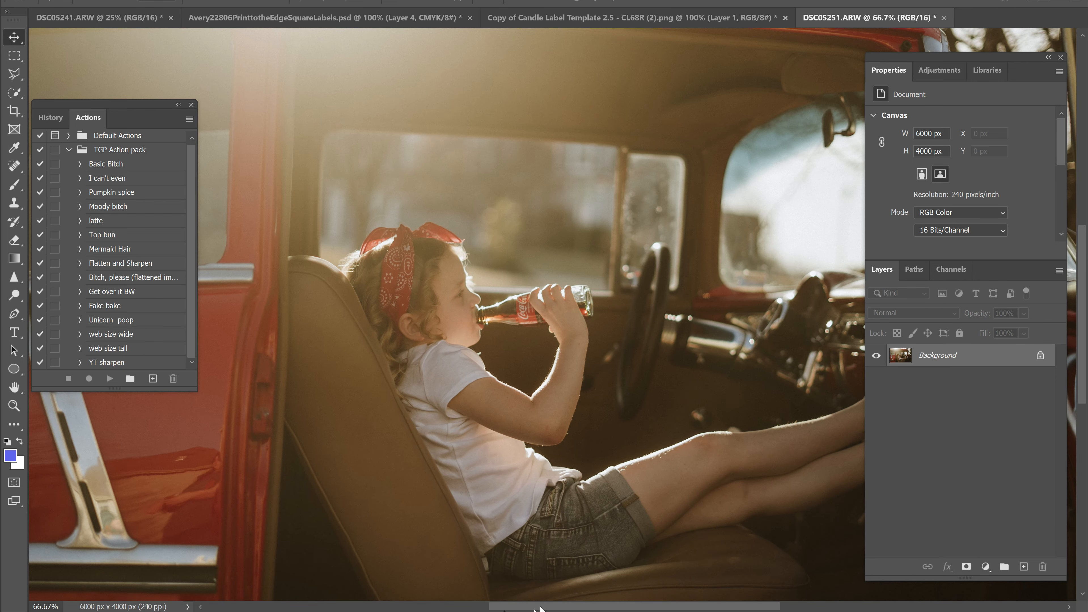
drag(539, 608, 469, 609)
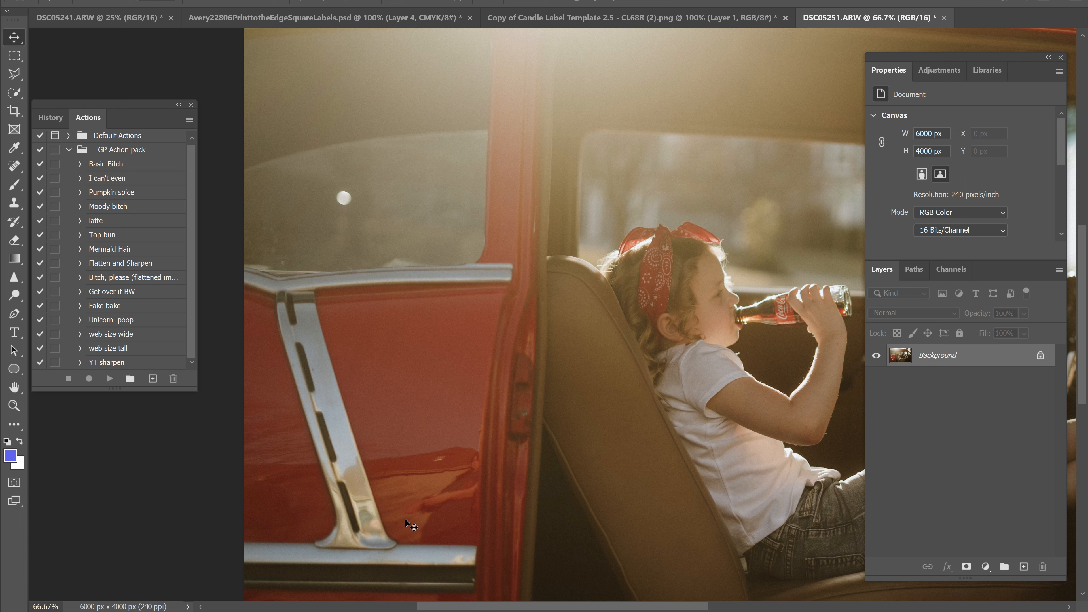
click(16, 168)
click(15, 203)
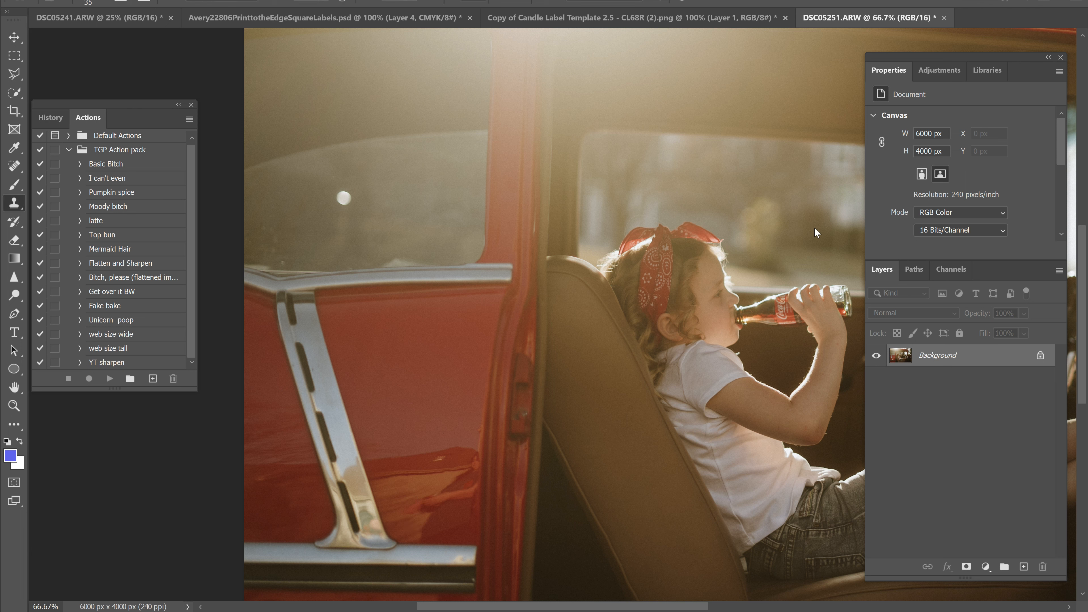
drag(992, 360, 1024, 567)
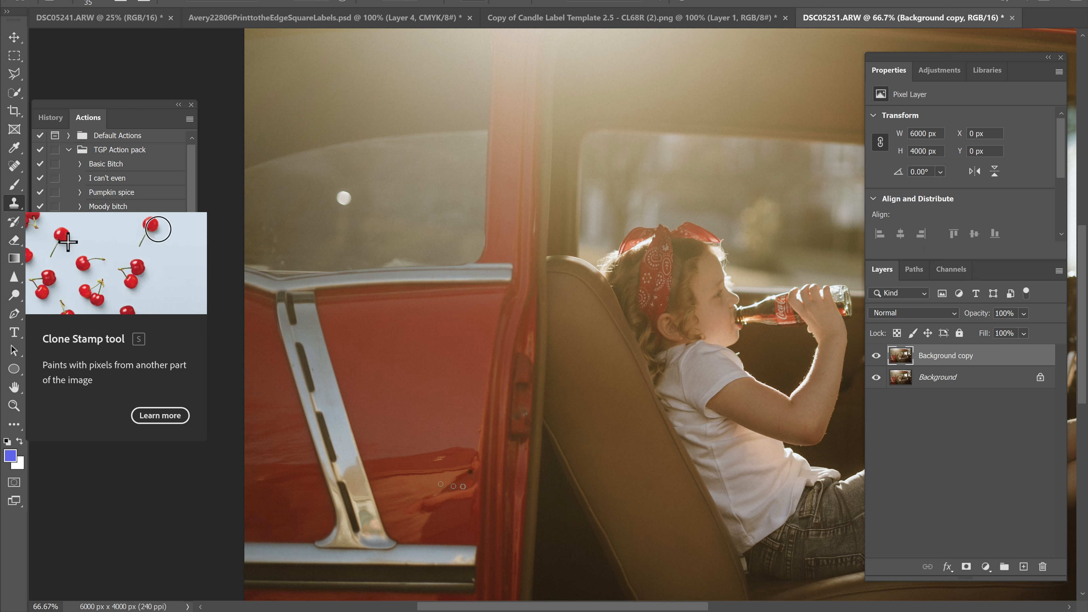
Enlarge the Clone Stamp brush to 125 and clone red paint over the orange reflection on the rear door.
key(bracketright)
key(bracketright)
key(bracketright)
key(bracketright)
key(bracketright)
key(bracketright)
key(bracketright)
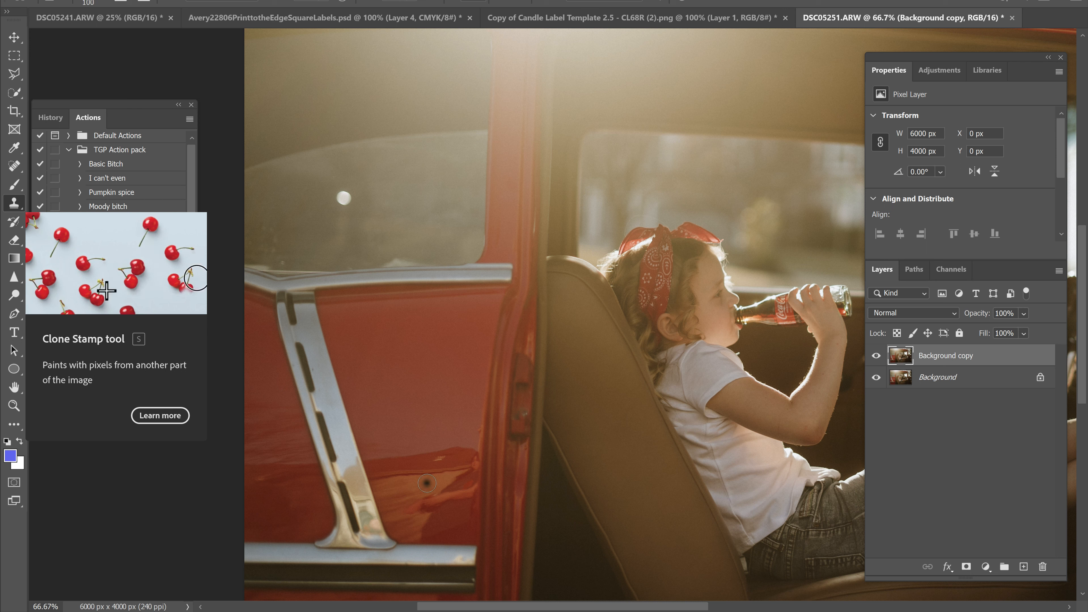
key(bracketright)
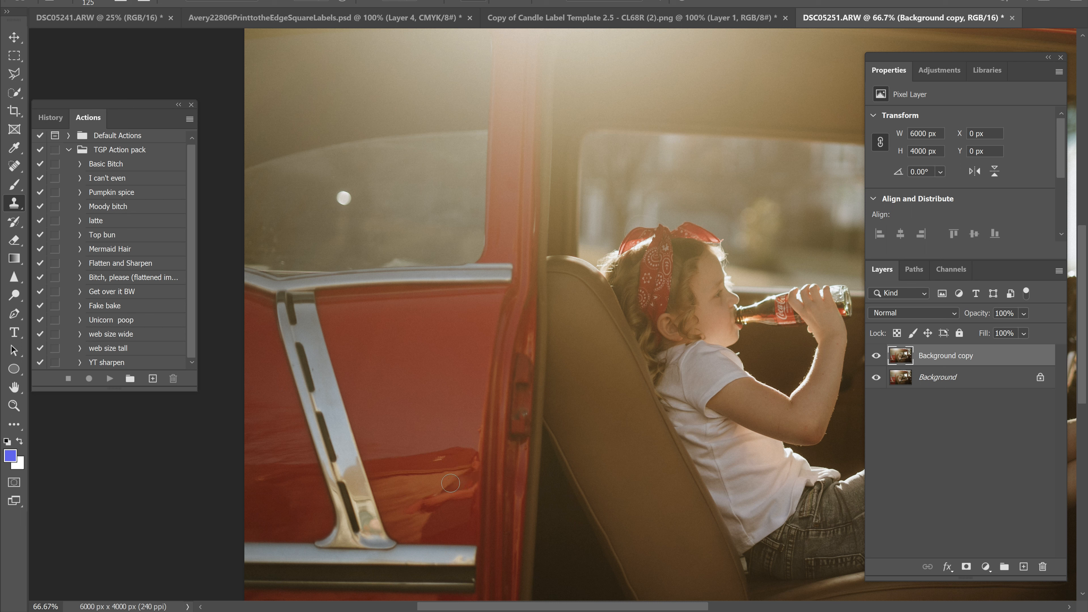
mouse_move(451, 482)
mouse_down()
mouse_move(461, 481)
mouse_move(447, 497)
mouse_move(465, 487)
mouse_up()
Reduce the clone brush to 90 and clone out the rest of the door reflection, resampling nearby red paint.
key(bracketleft)
key(bracketleft)
drag(471, 459, 473, 465)
mouse_move(450, 500)
mouse_down()
mouse_move(469, 493)
mouse_move(448, 513)
mouse_move(446, 502)
mouse_up()
alt+click(442, 497)
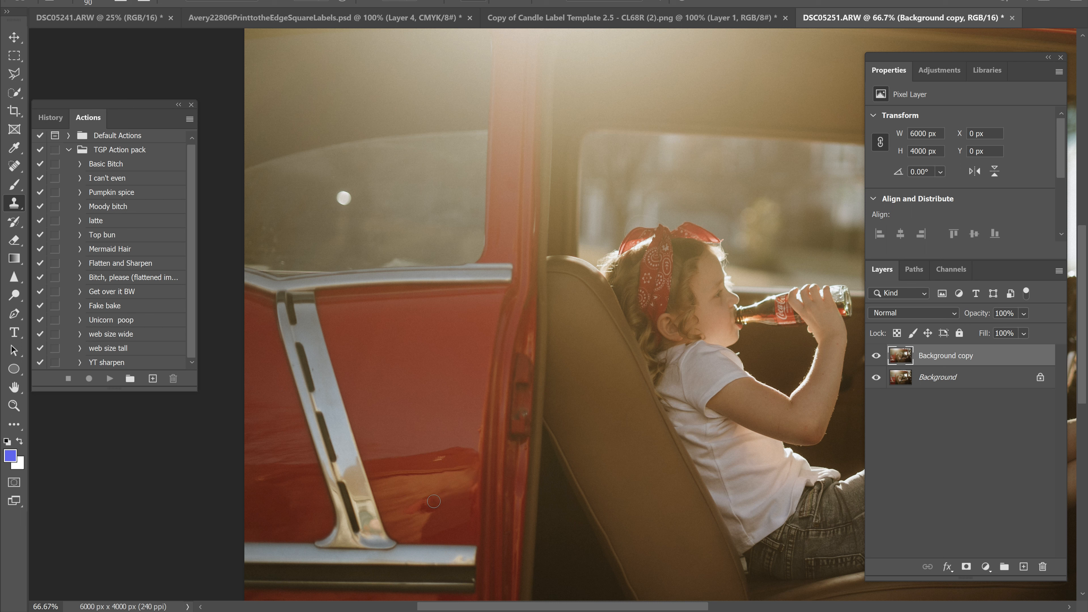
click(433, 501)
mouse_move(441, 497)
mouse_down()
mouse_move(451, 496)
mouse_move(410, 509)
mouse_up()
key(ctrl+minus)
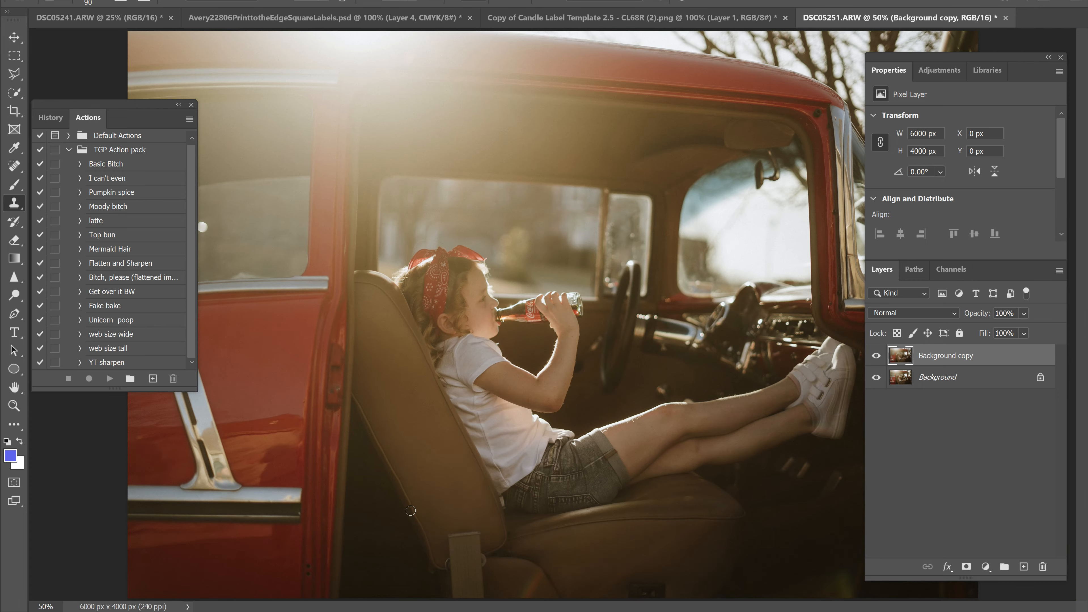
key(ctrl+minus)
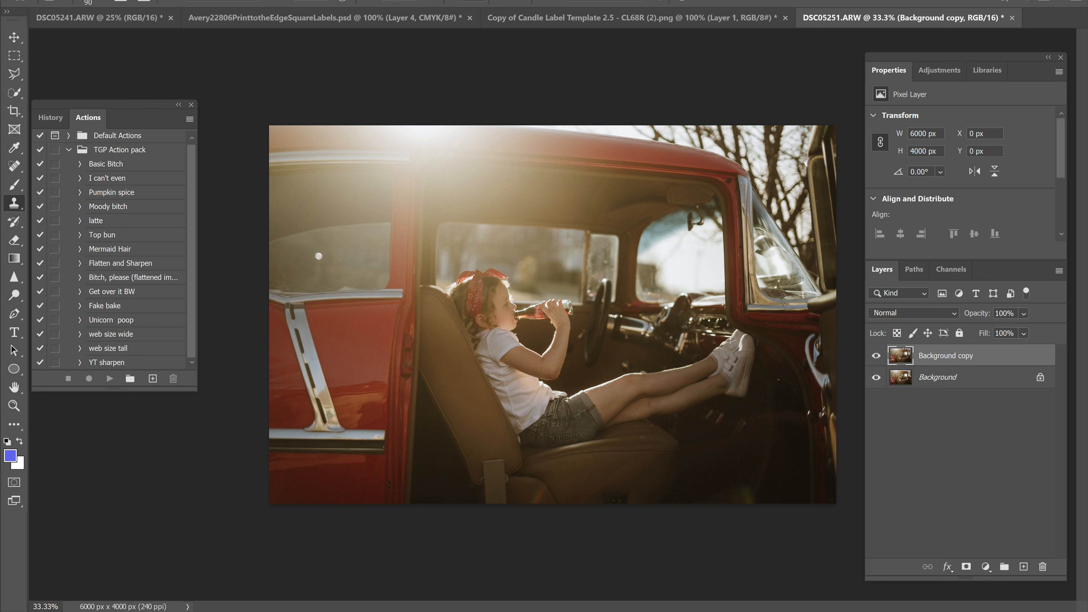
Flatten the retouched image and run the Flatten and Sharpen action from the TGP Action pack.
right_click(244, 475)
click(145, 469)
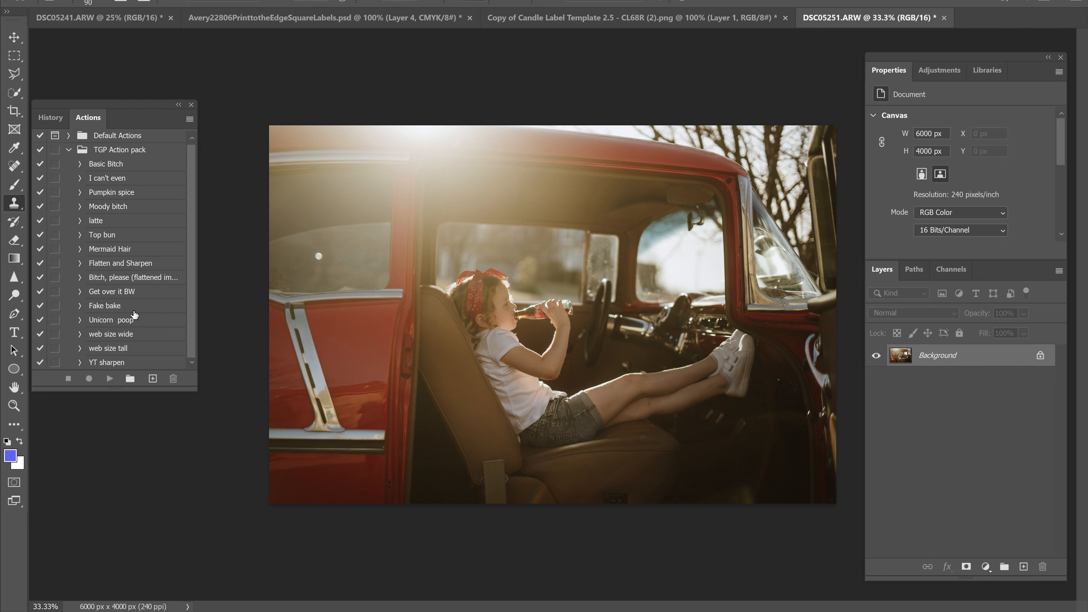
click(117, 266)
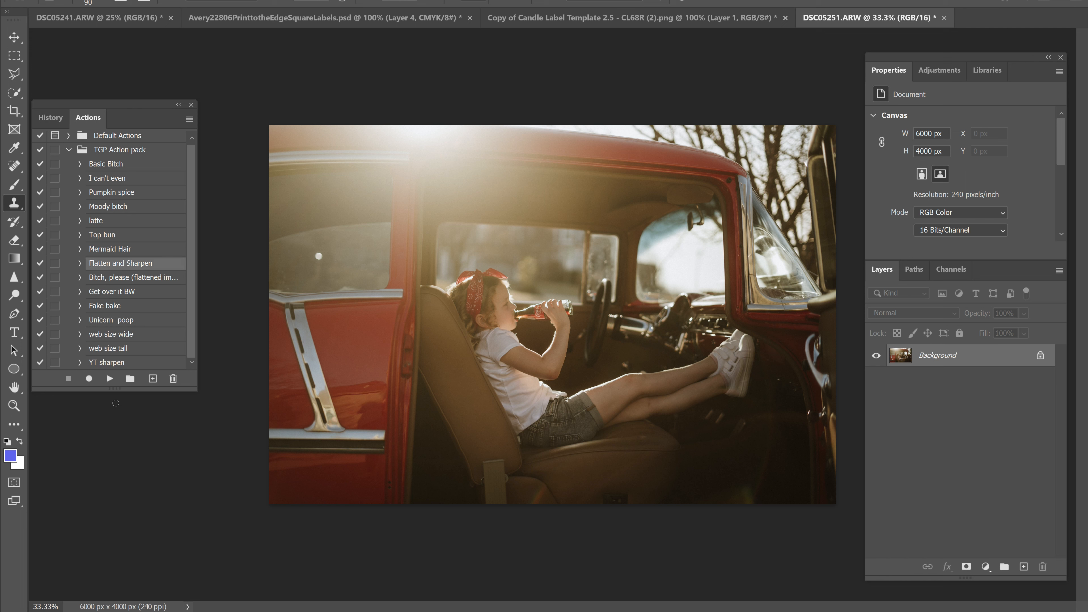
click(109, 378)
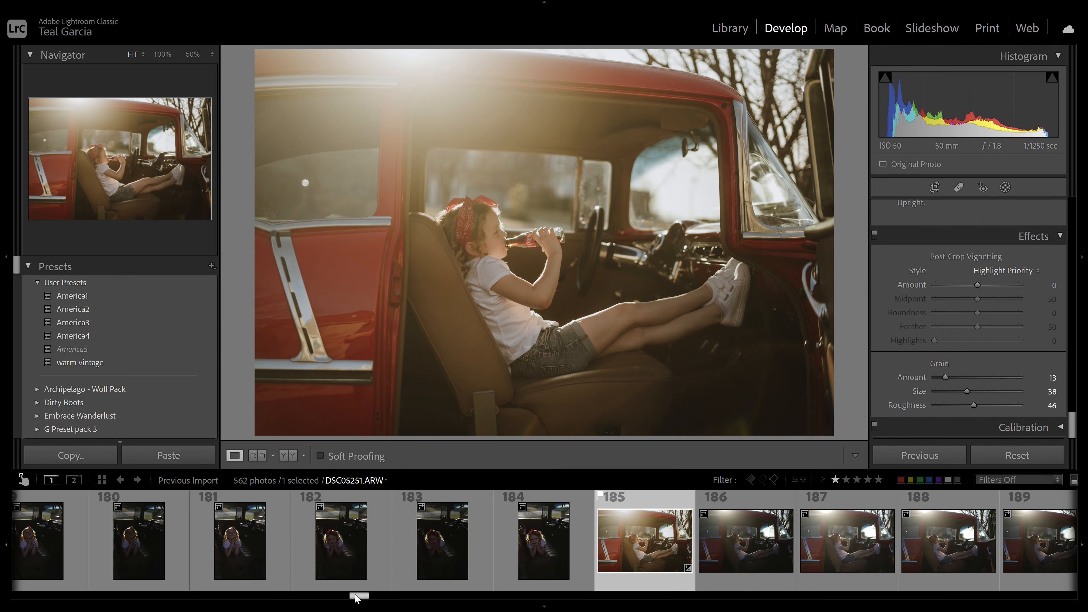
Apply the warm vintage preset to photo DSC05316.ARW and raise its exposure by about 1.00.
drag(355, 597, 479, 592)
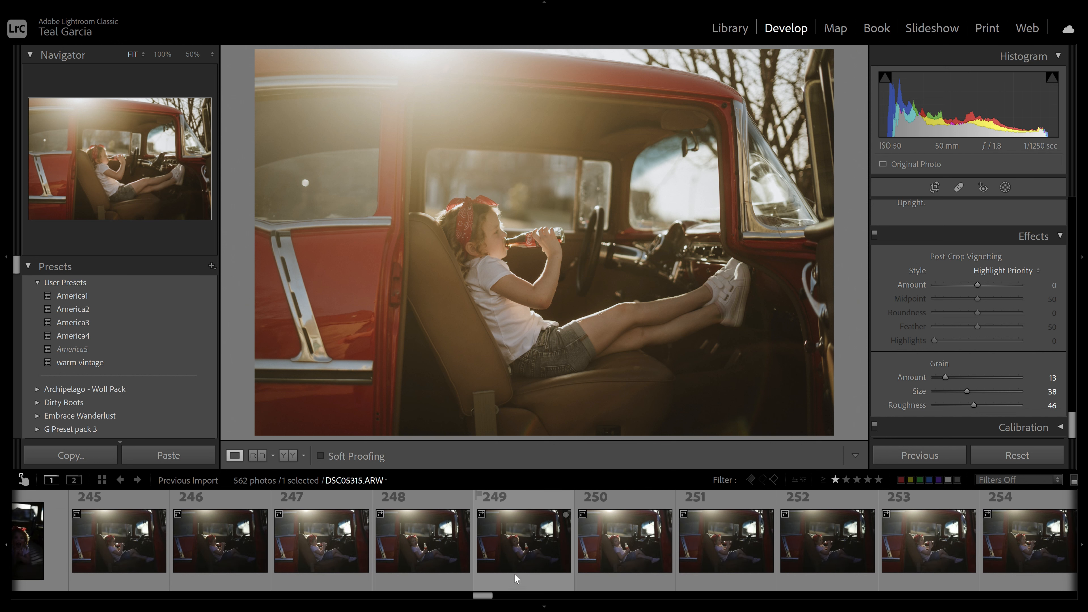
click(643, 550)
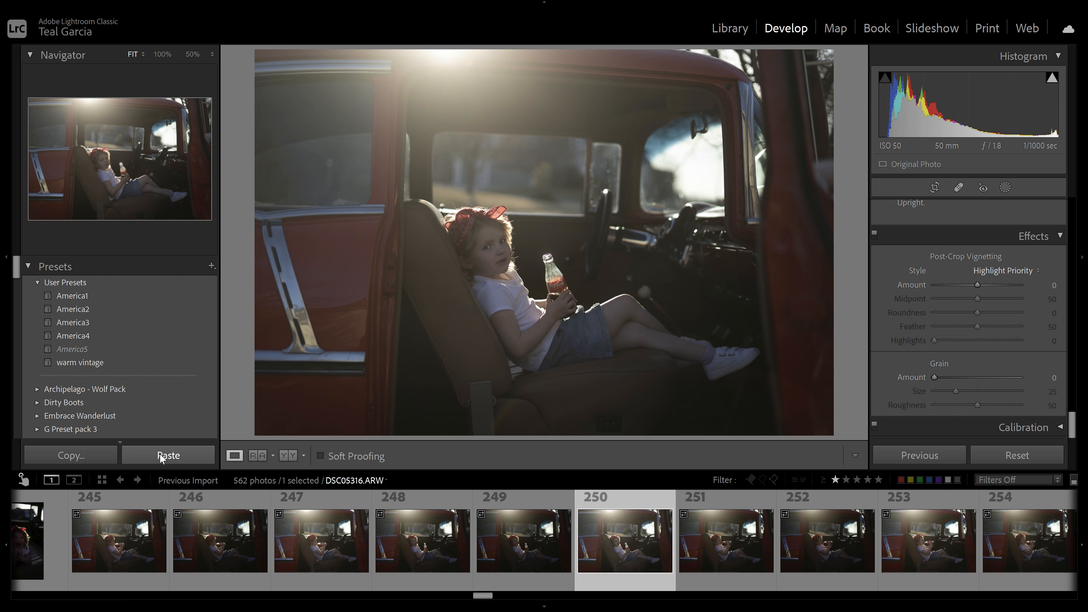
click(72, 362)
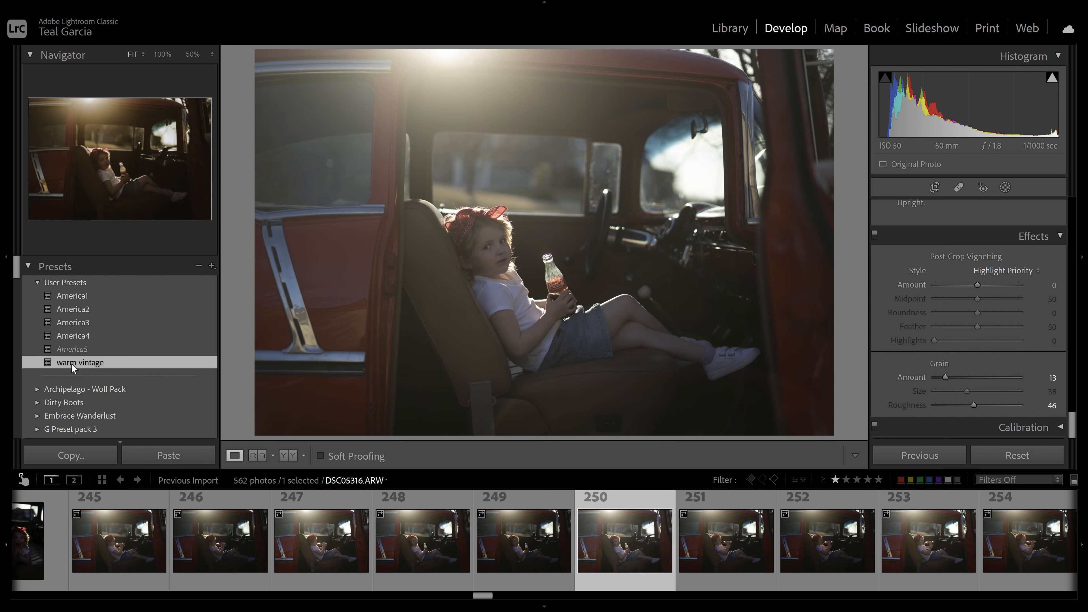
key(equal)
key(equal)
key(equal)
key(equal)
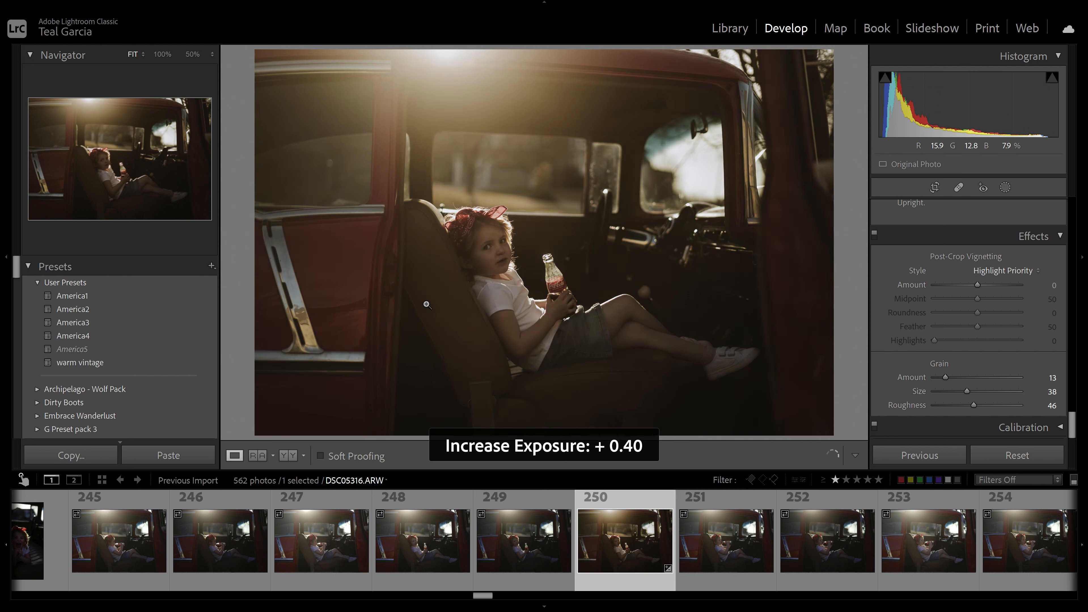
key(equal)
key(equal)
key(equal)
key(equal)
key(equal)
key(equal)
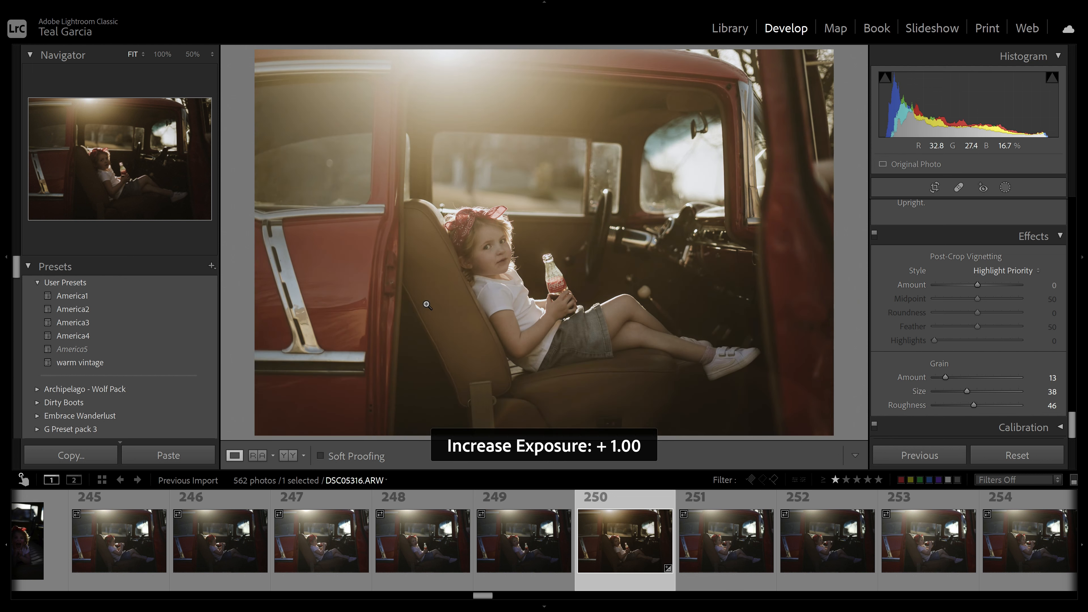
key(equal)
Examine the girl's face and the bottle up close, then review the whole photo.
click(422, 300)
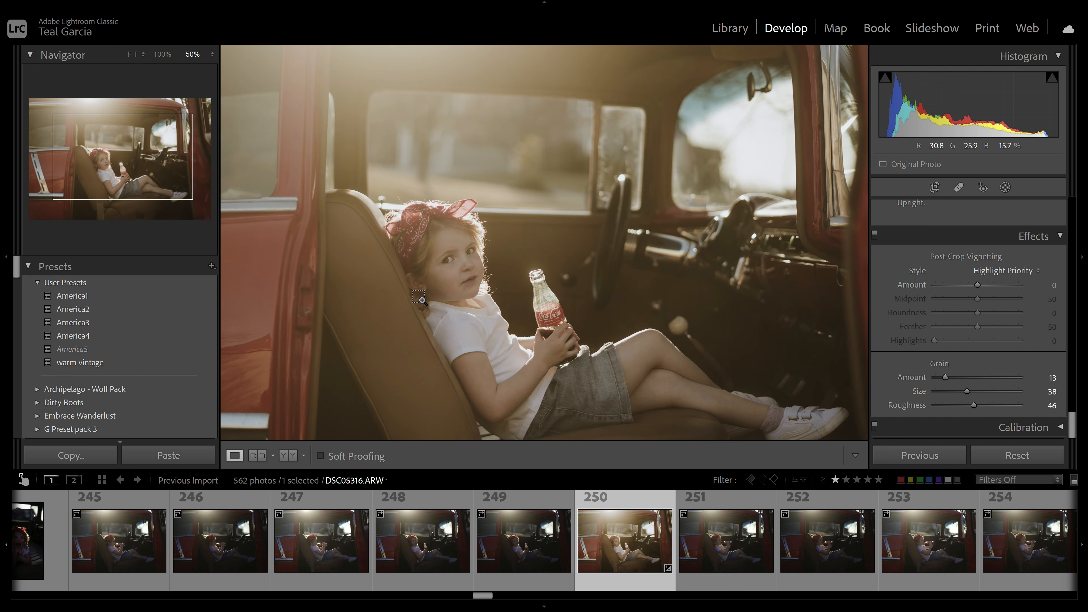
key(ctrl+equal)
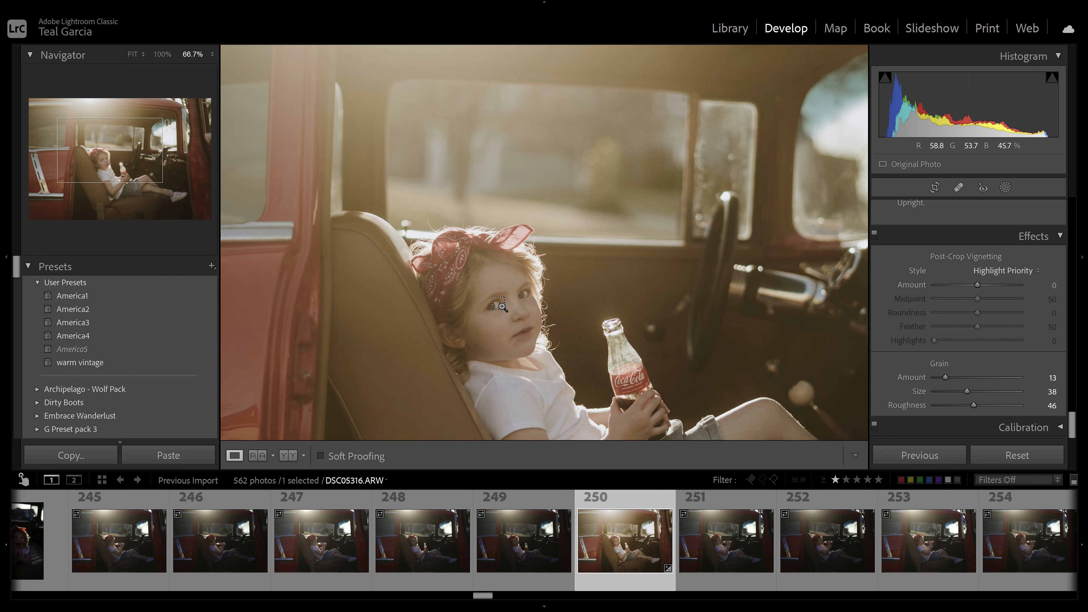
key(ctrl+equal)
key(ctrl+equal)
key(ctrl+minus)
key(ctrl+minus)
key(ctrl+minus)
key(ctrl+minus)
key(ctrl+minus)
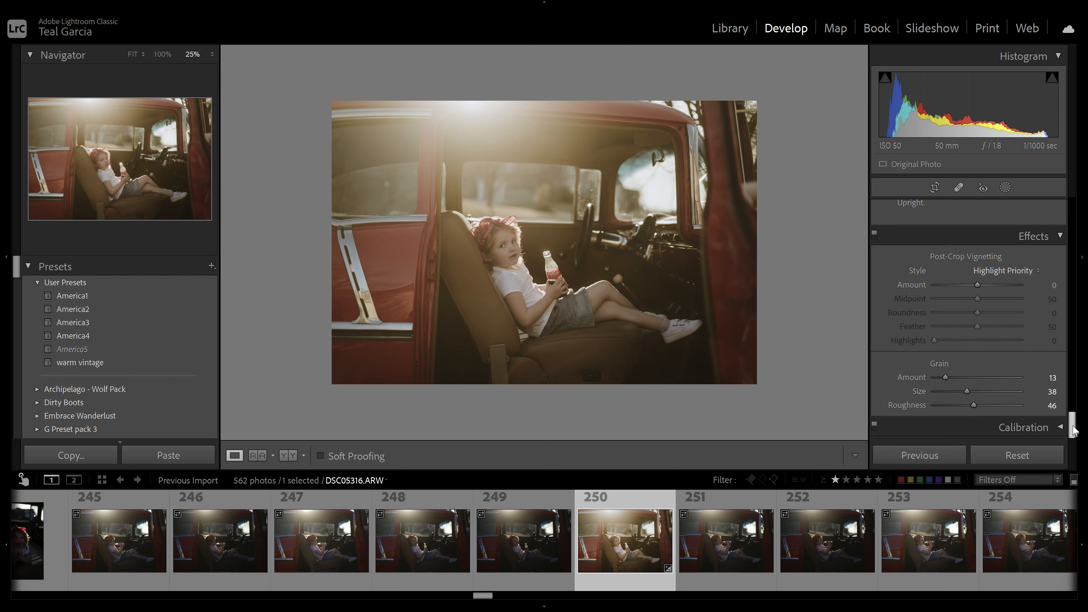
Raise the HSL saturation with targeted adjustment on the red car door, to Red -9 and Orange -29.
drag(1074, 431, 1087, 277)
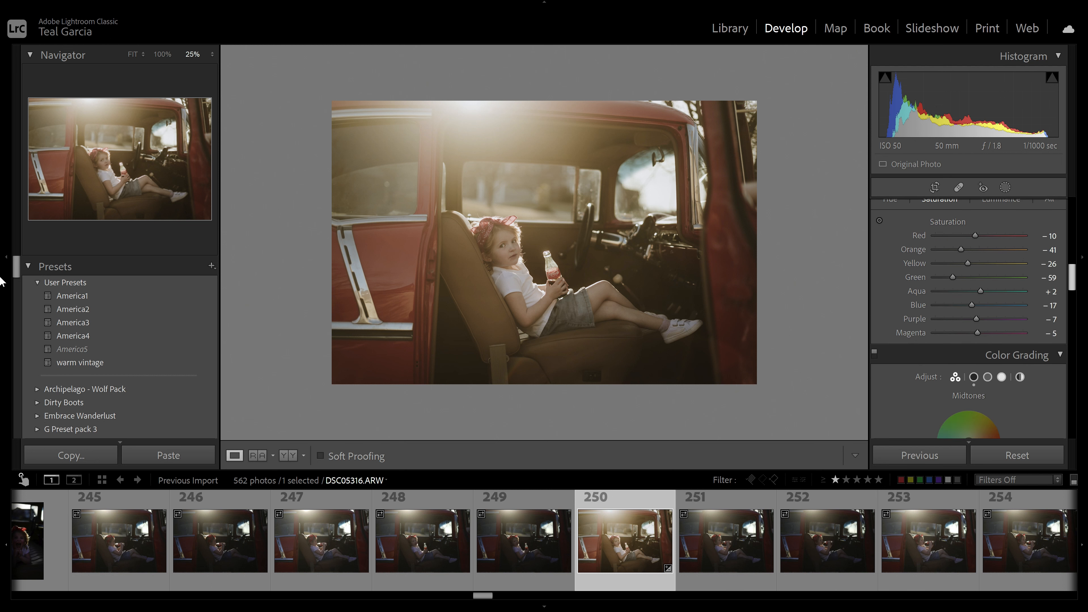
scroll(884, 303, up, 3)
click(879, 287)
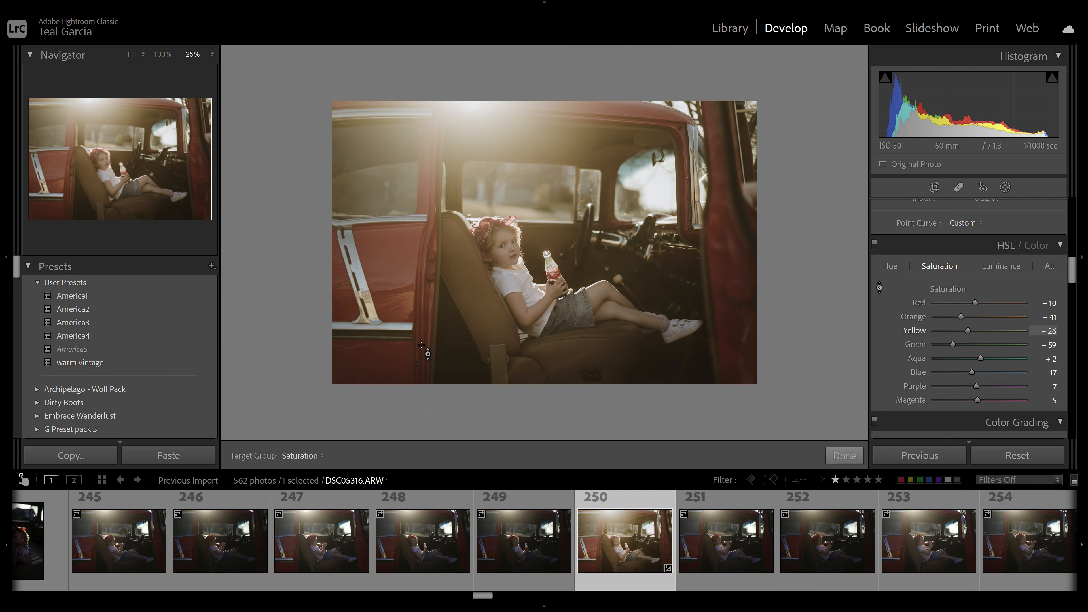
drag(421, 345, 394, 260)
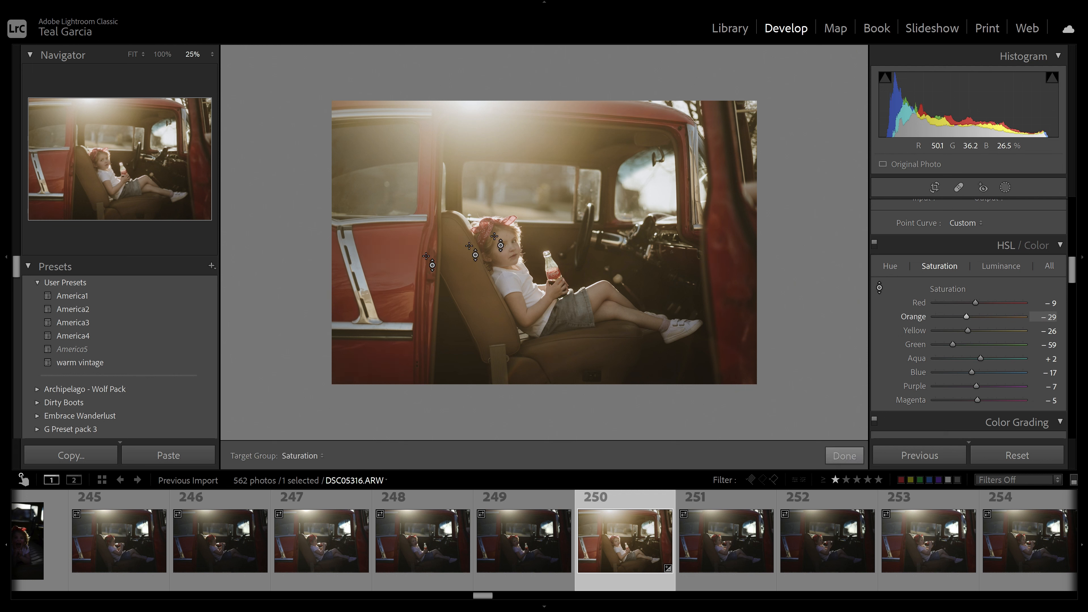
click(843, 455)
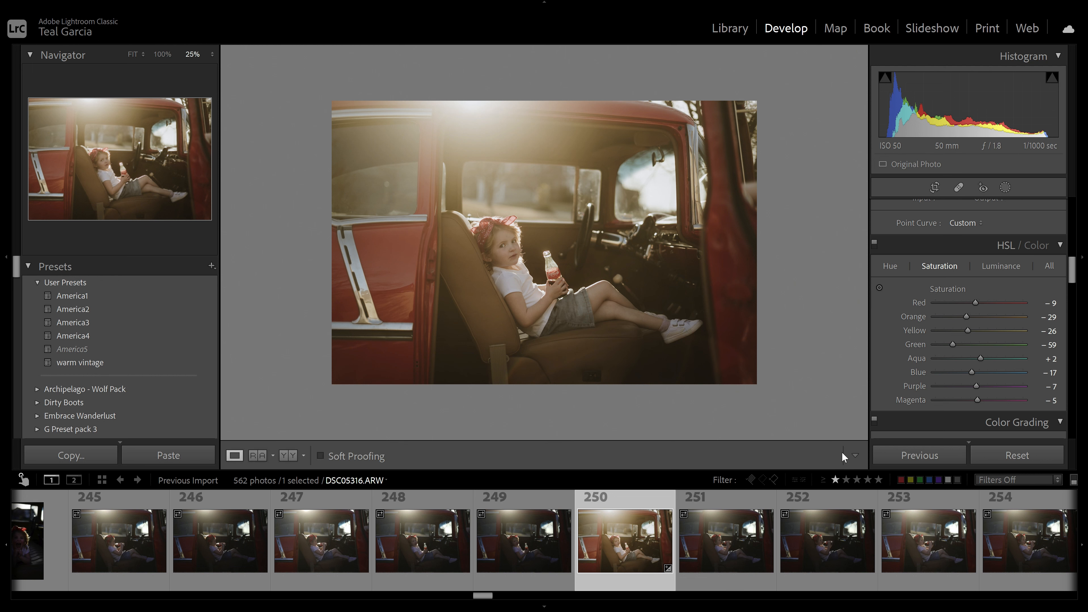
Check the girl's skin tones up close and open the photo for editing in Adobe Photoshop 2022.
key(ctrl+equal)
key(ctrl+equal)
key(ctrl+equal)
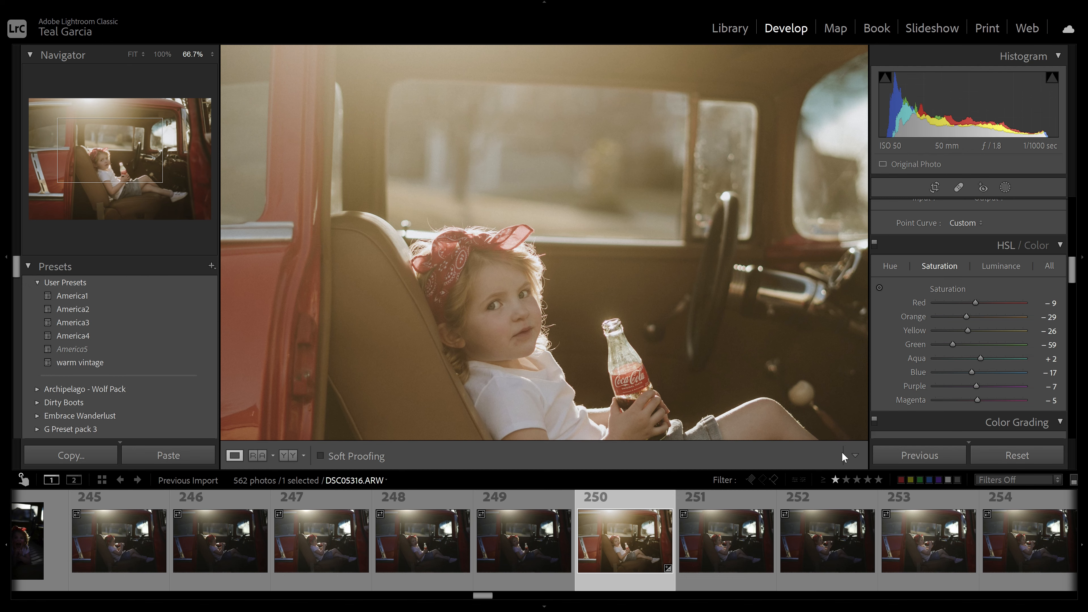
key(ctrl+minus)
key(ctrl+minus)
key(ctrl+minus)
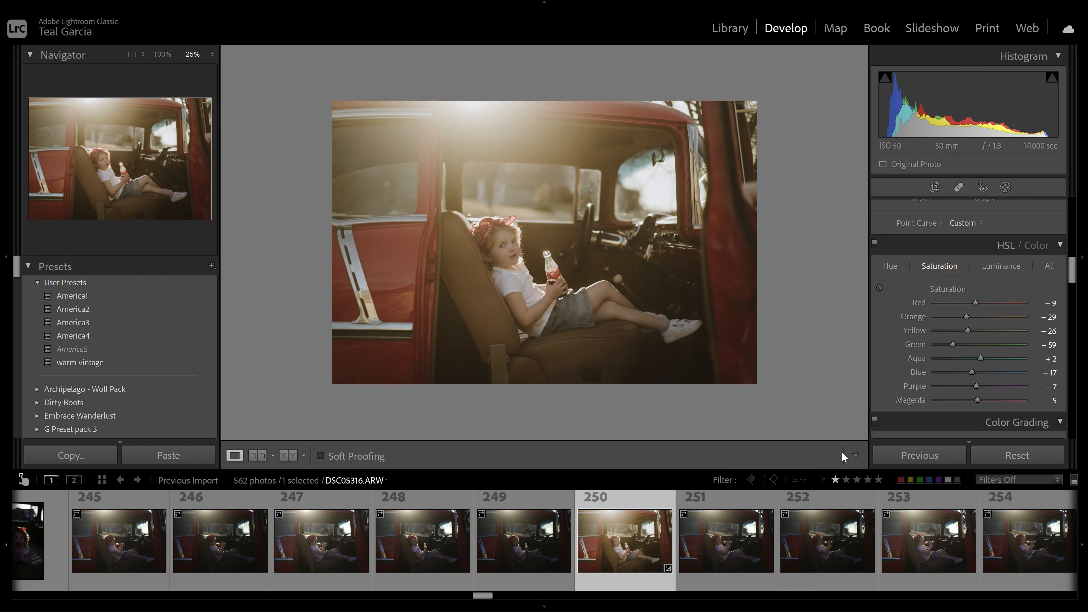
click(577, 302)
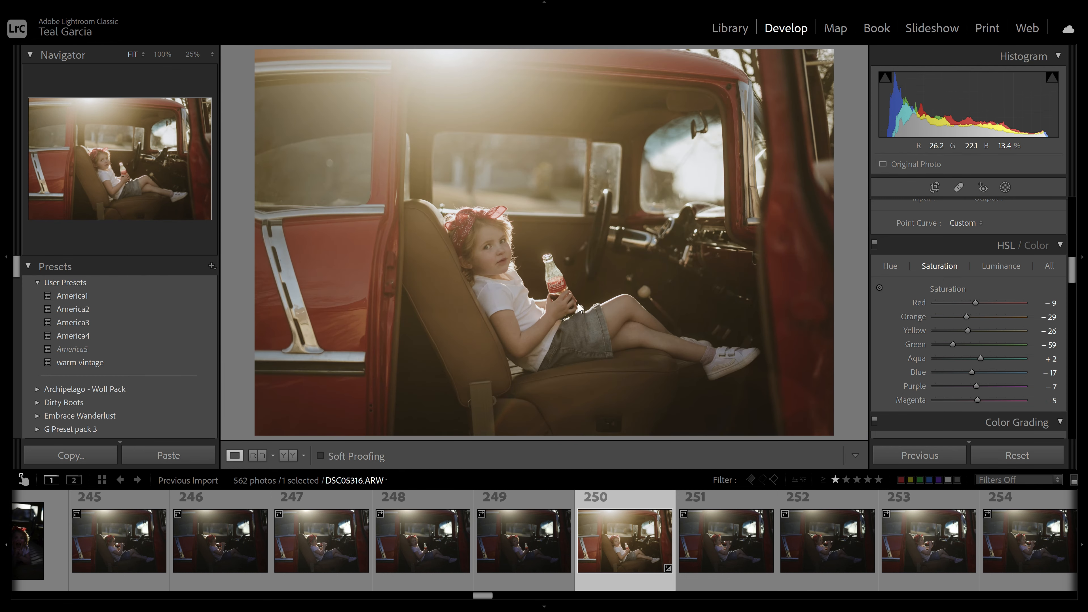
right_click(579, 305)
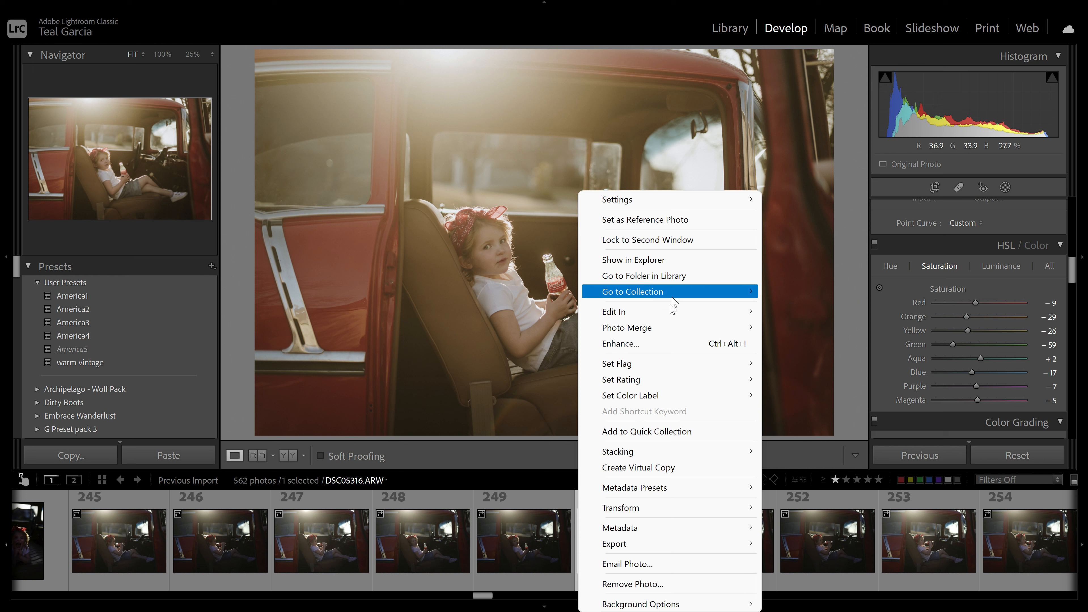
mouse_move(666, 309)
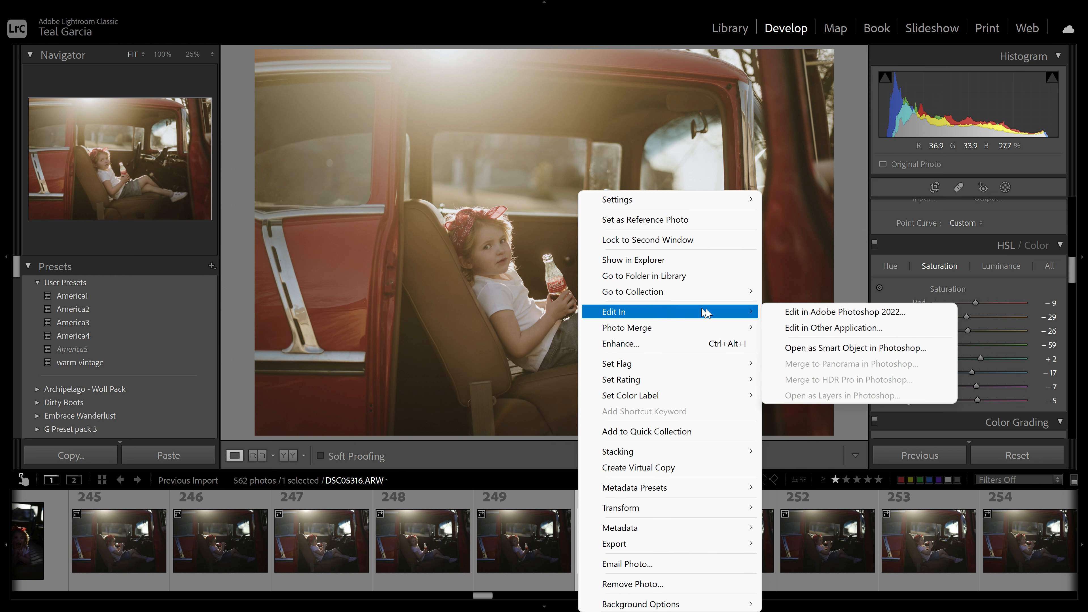
click(780, 314)
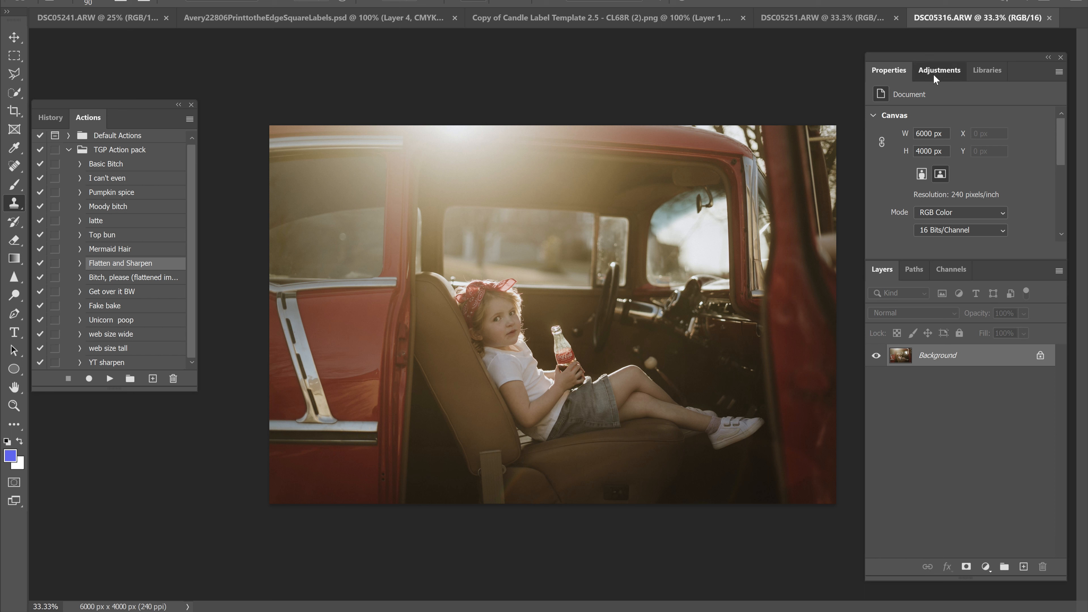
Add a Levels adjustment with black point 7, midtones 1.10 and white point 243, and flatten the image.
click(933, 74)
click(922, 97)
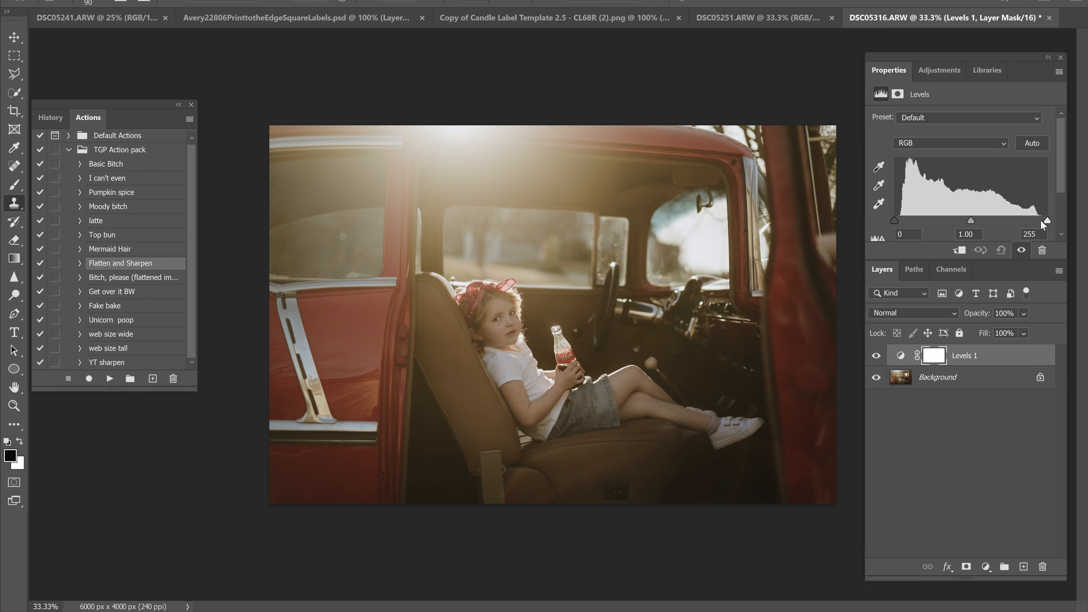
drag(1041, 221, 1035, 222)
drag(898, 222, 901, 222)
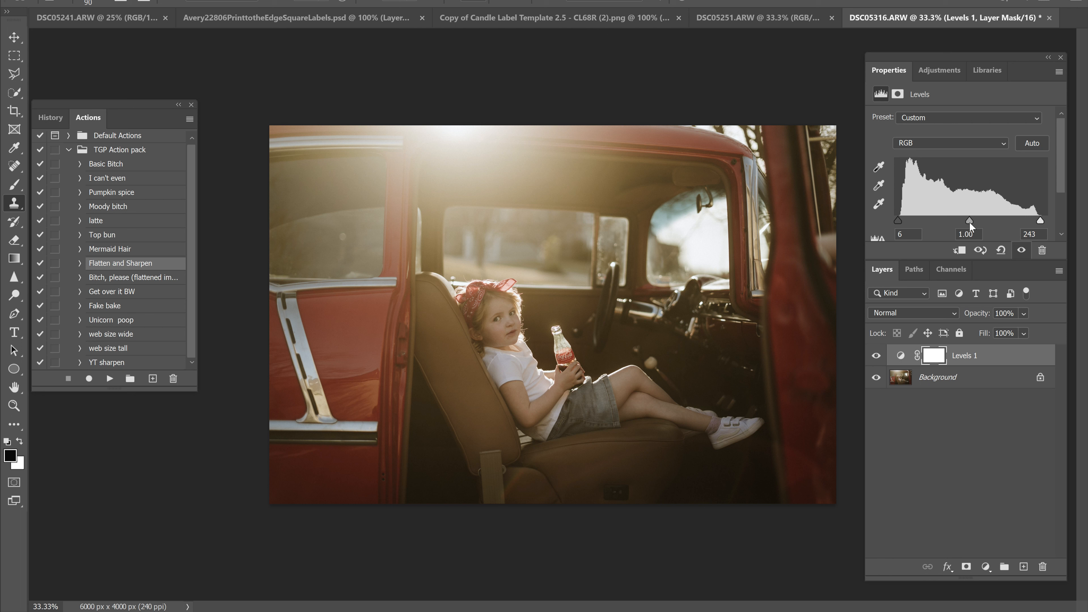
mouse_move(967, 222)
mouse_down()
mouse_move(989, 221)
mouse_move(963, 220)
mouse_up()
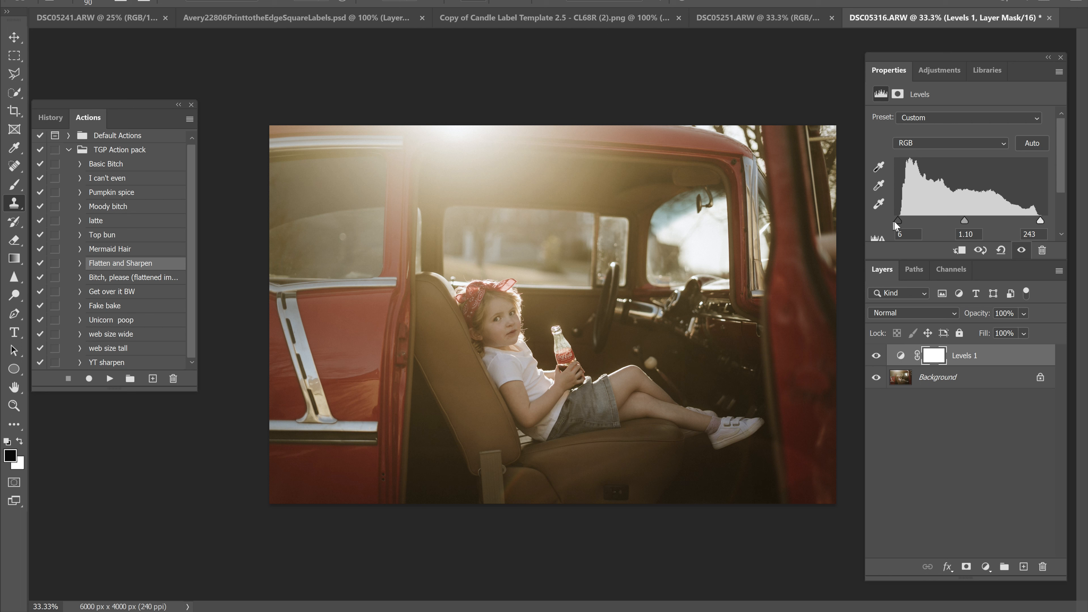
drag(898, 220, 898, 220)
key(alt+l)
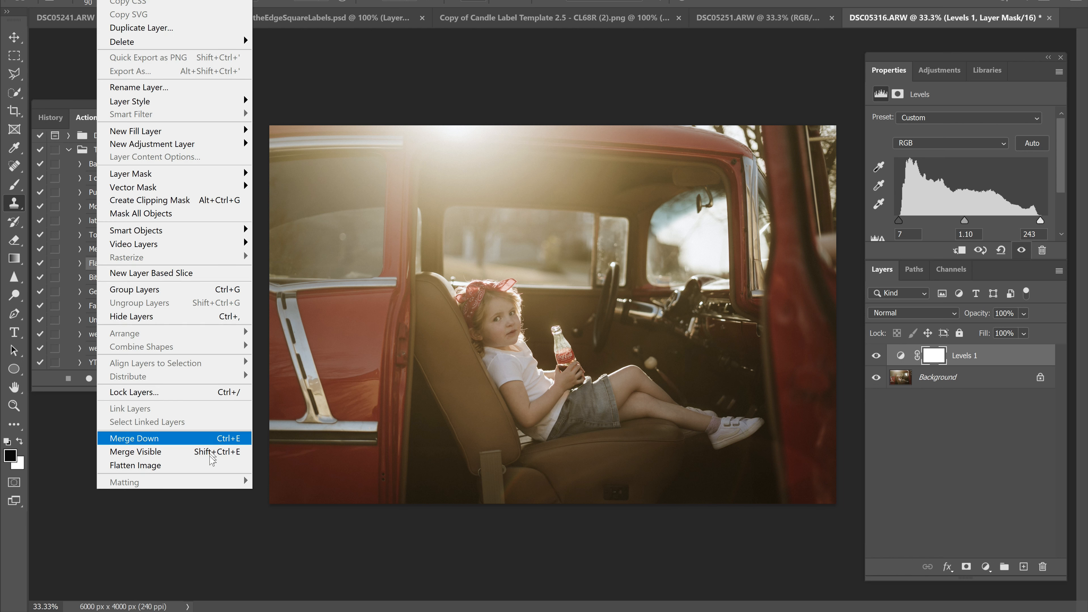
click(209, 462)
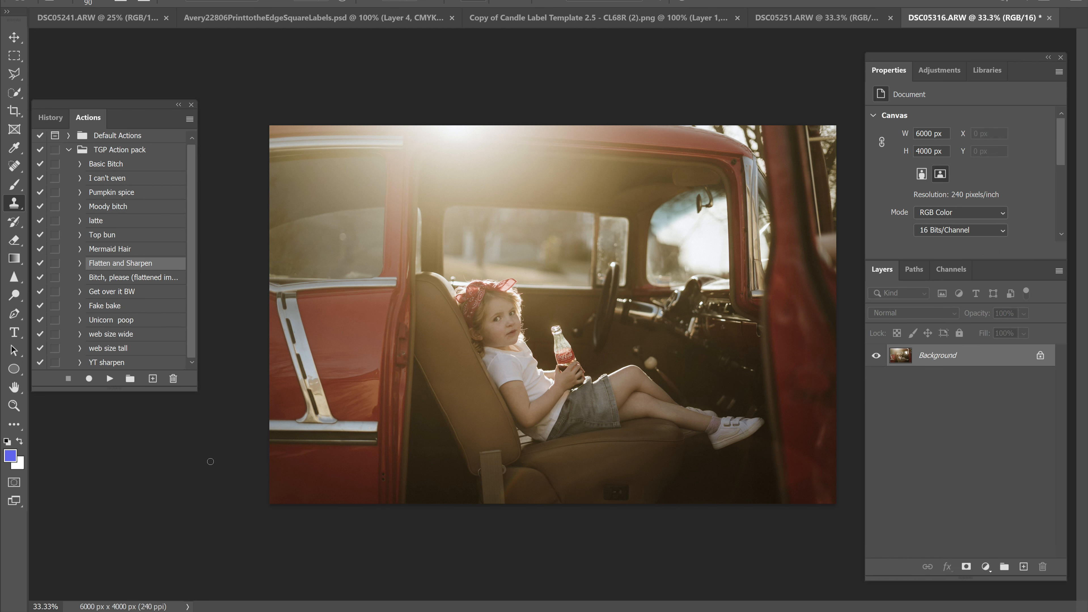
Set the Burn tool to the Shadows range and duplicate the Background layer for retouching the face.
key(ctrl+0)
key(ctrl+1)
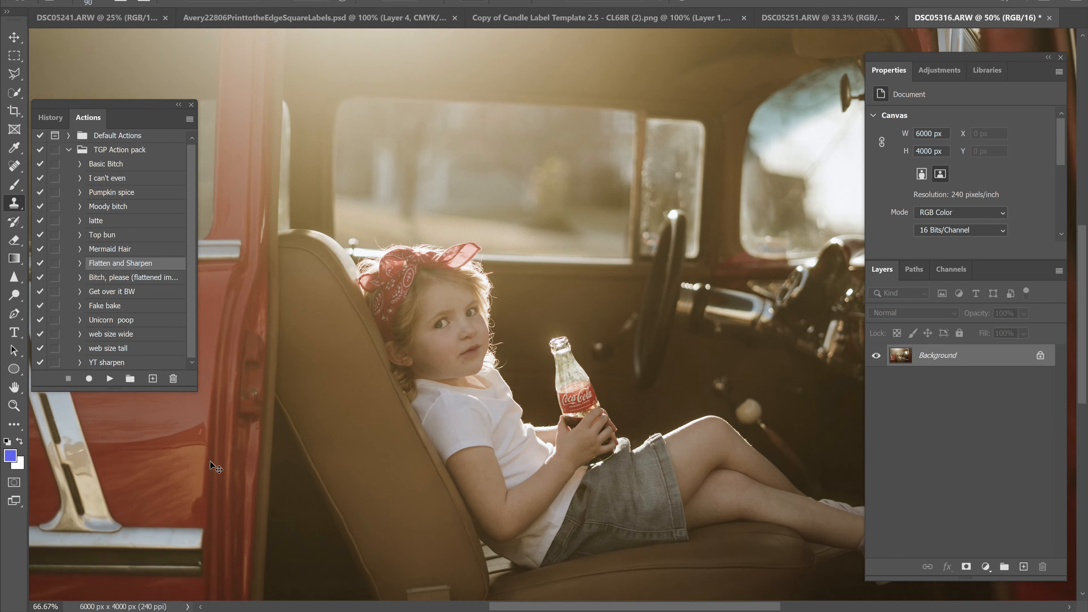
key(ctrl+plus)
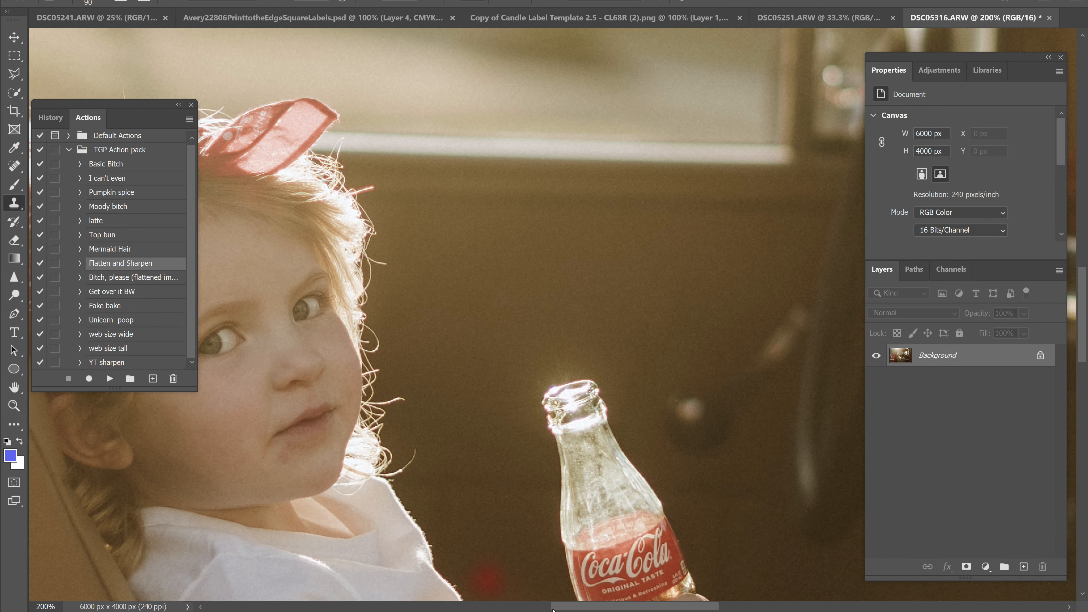
drag(562, 608, 531, 609)
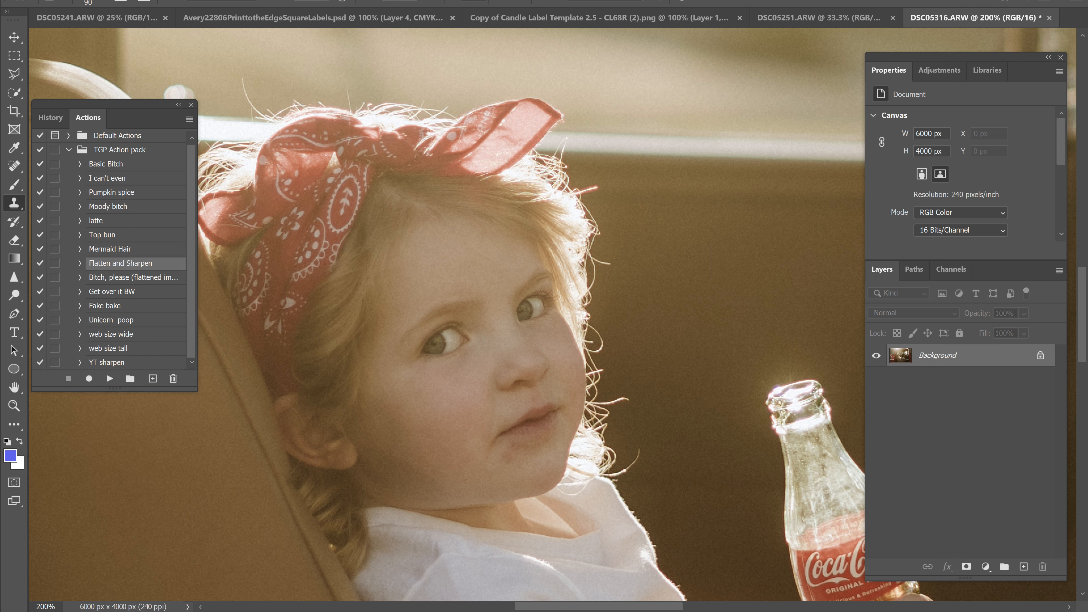
click(14, 277)
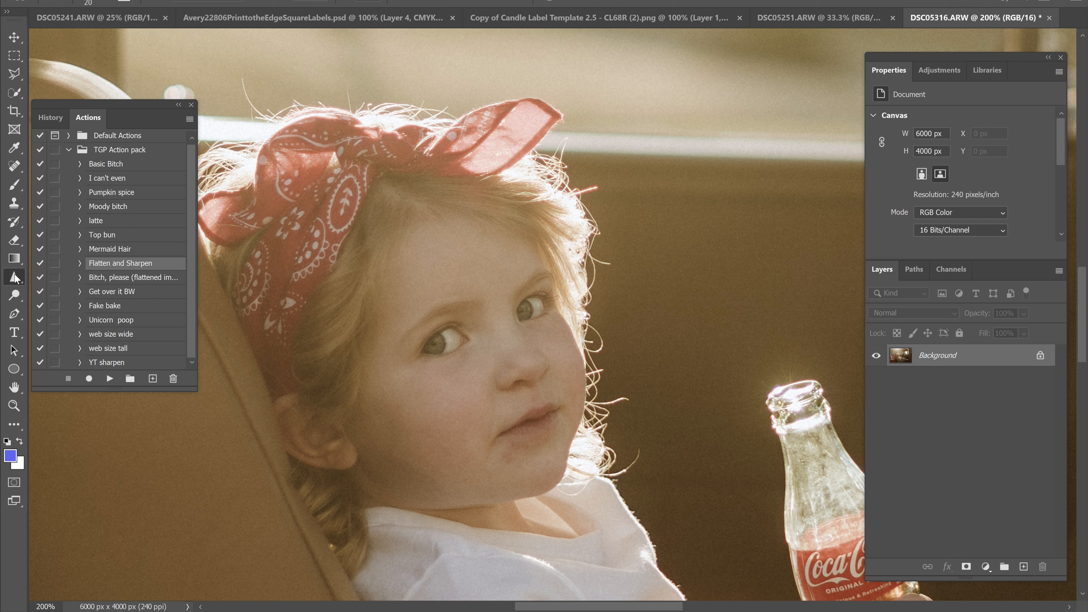
click(20, 296)
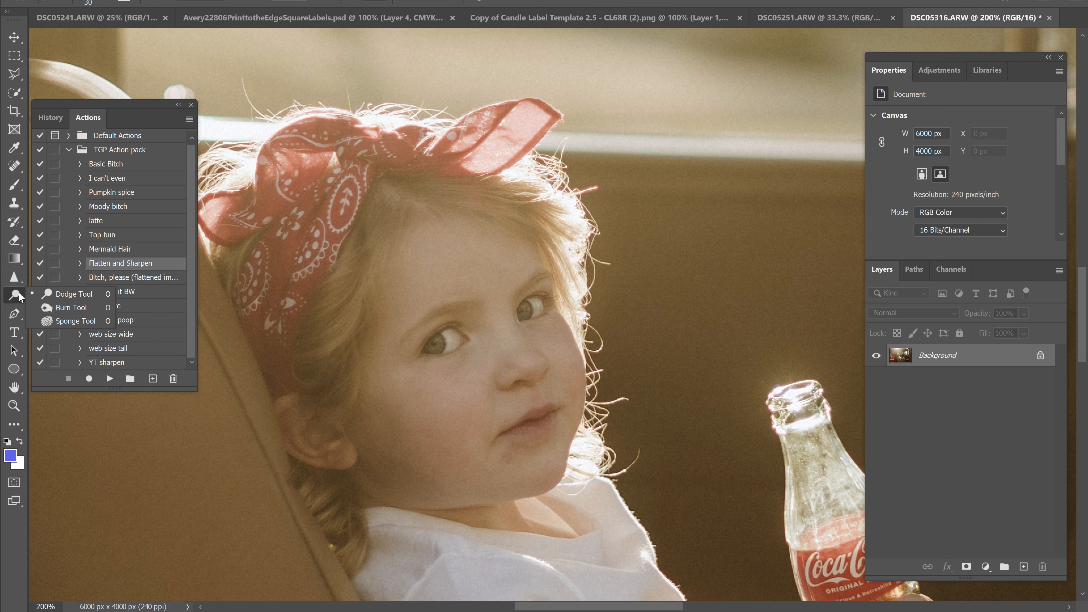
click(74, 306)
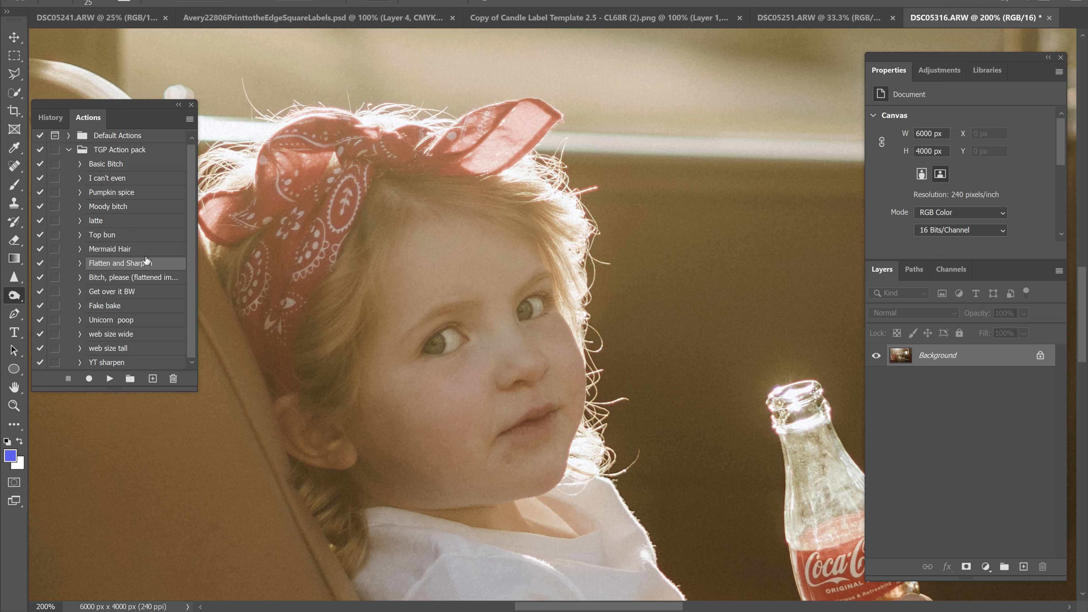
click(224, 1)
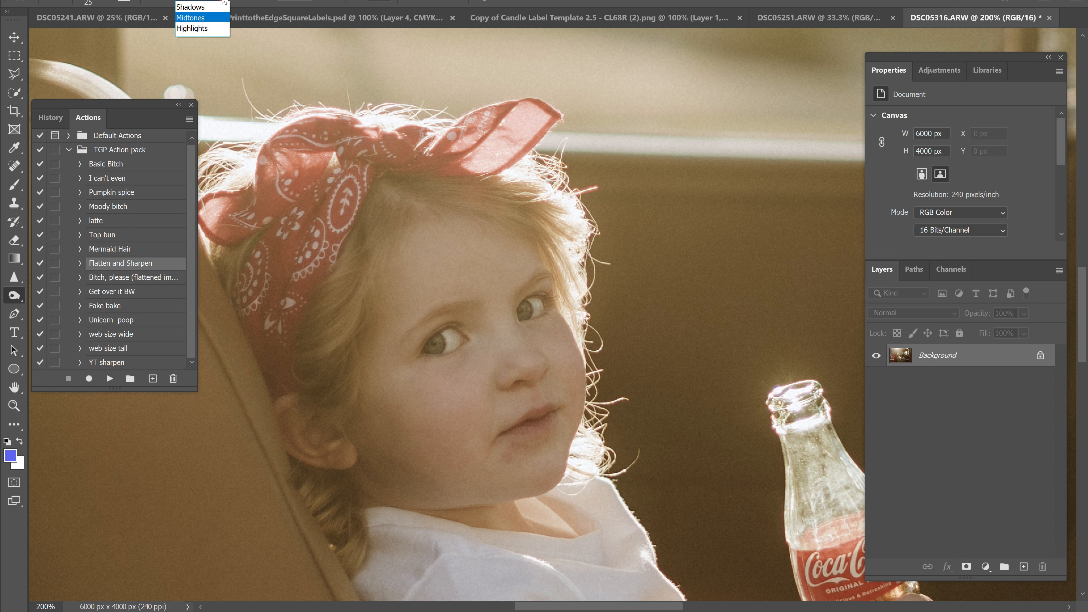
click(208, 6)
click(307, 2)
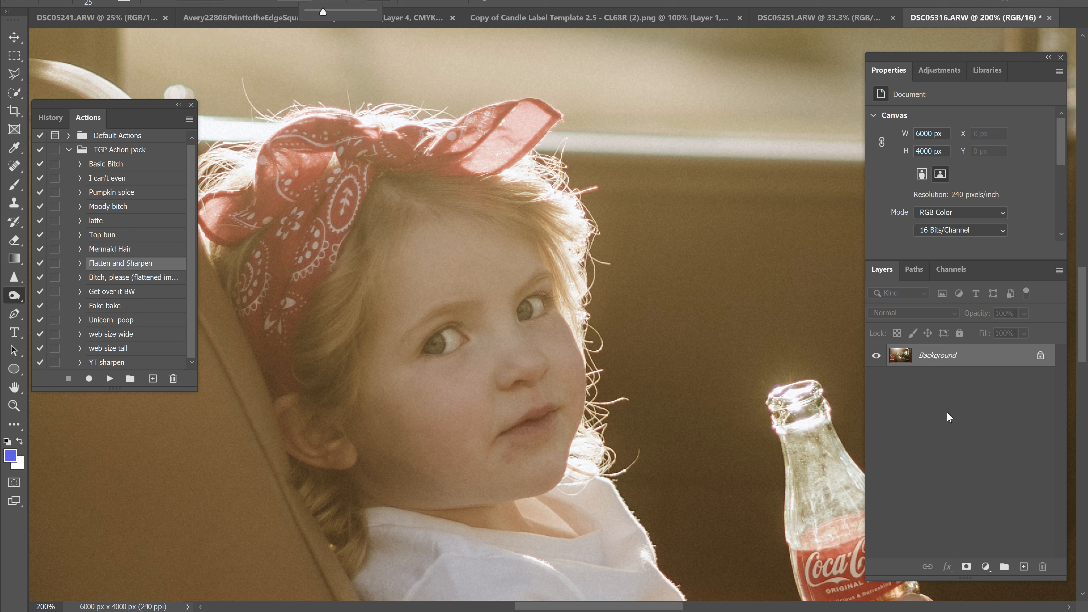
drag(1003, 356, 1023, 566)
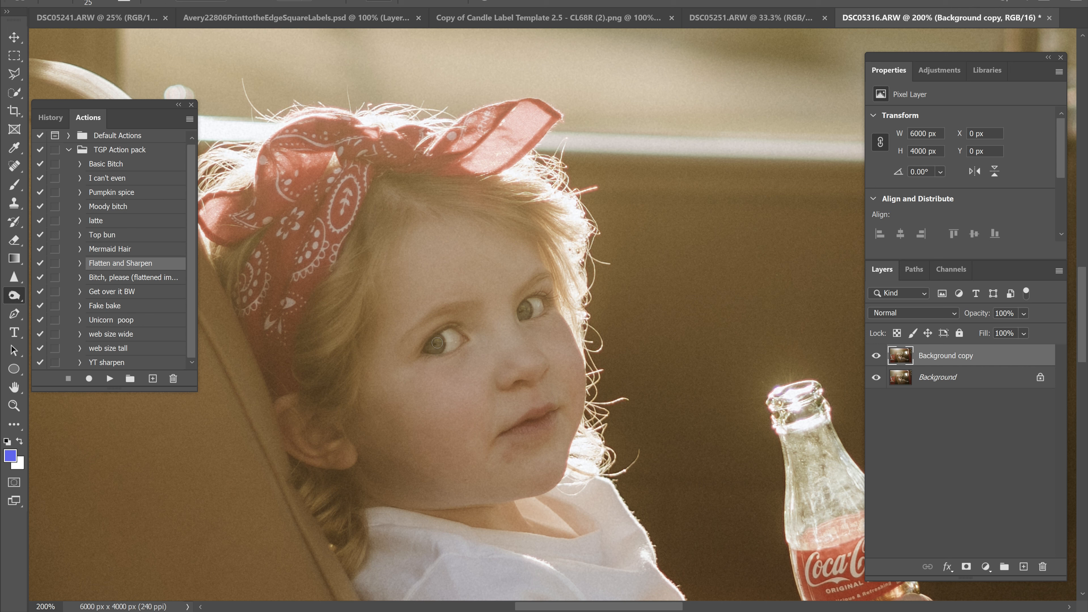
Burn the irises of both eyes and the lips on the Background copy layer with the size 25 brush.
drag(436, 342, 432, 345)
drag(526, 312, 525, 308)
mouse_move(531, 417)
mouse_down()
mouse_move(552, 413)
mouse_move(519, 427)
mouse_up()
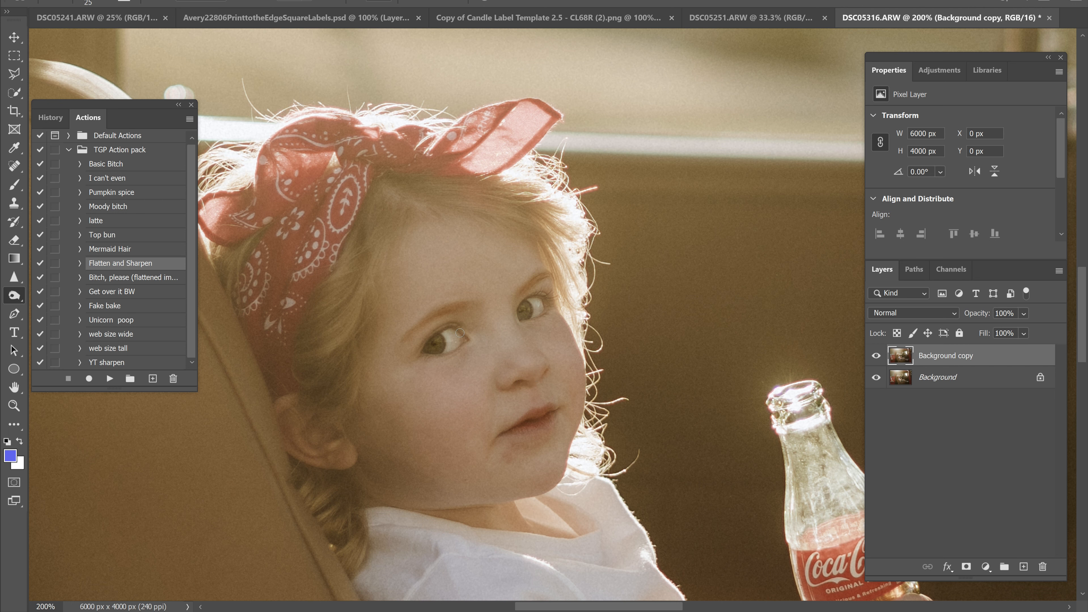
Reduce the Burn brush to 10 and darken the finer details along the edges of both eyes.
key(bracketleft)
key(bracketleft)
key(bracketleft)
key(ctrl+plus)
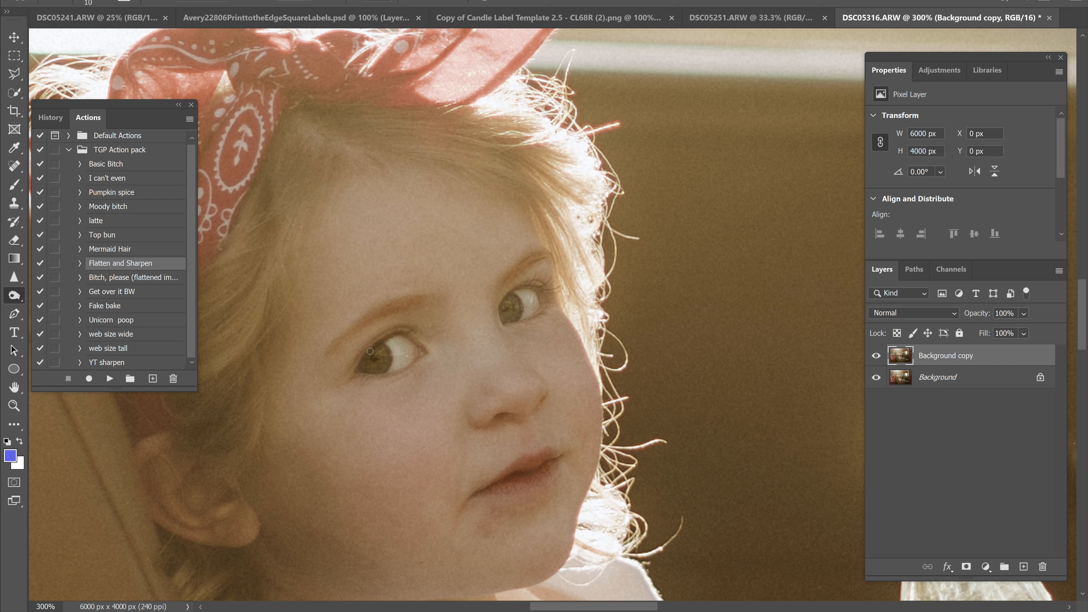
drag(370, 351, 358, 369)
drag(542, 286, 543, 289)
key(ctrl+minus)
key(ctrl+minus)
key(ctrl+minus)
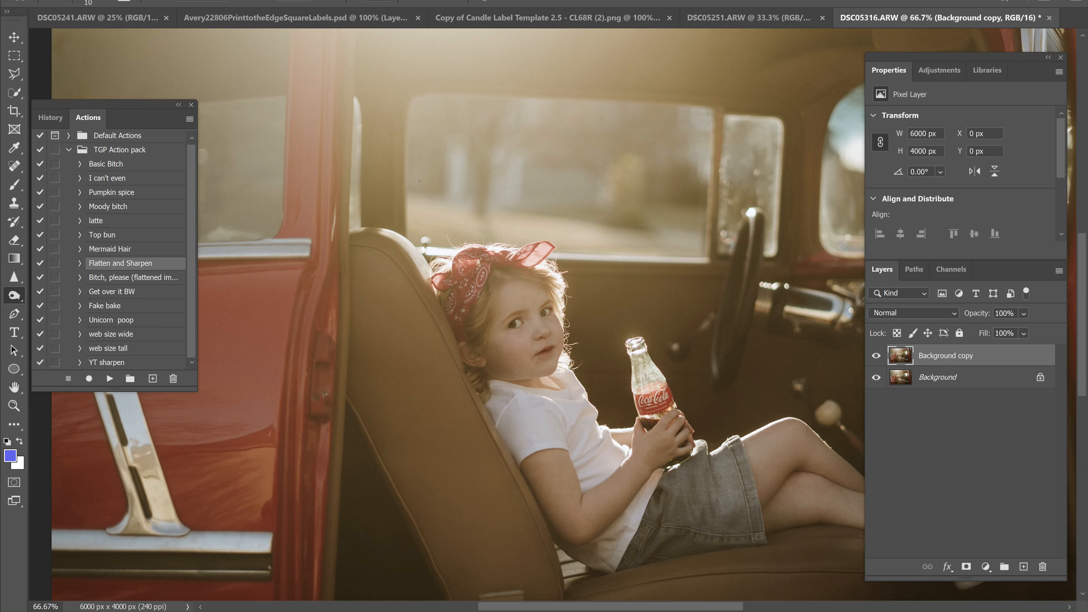
Enlarge the Burn brush to 125 for the Background copy layer.
key(ctrl+plus)
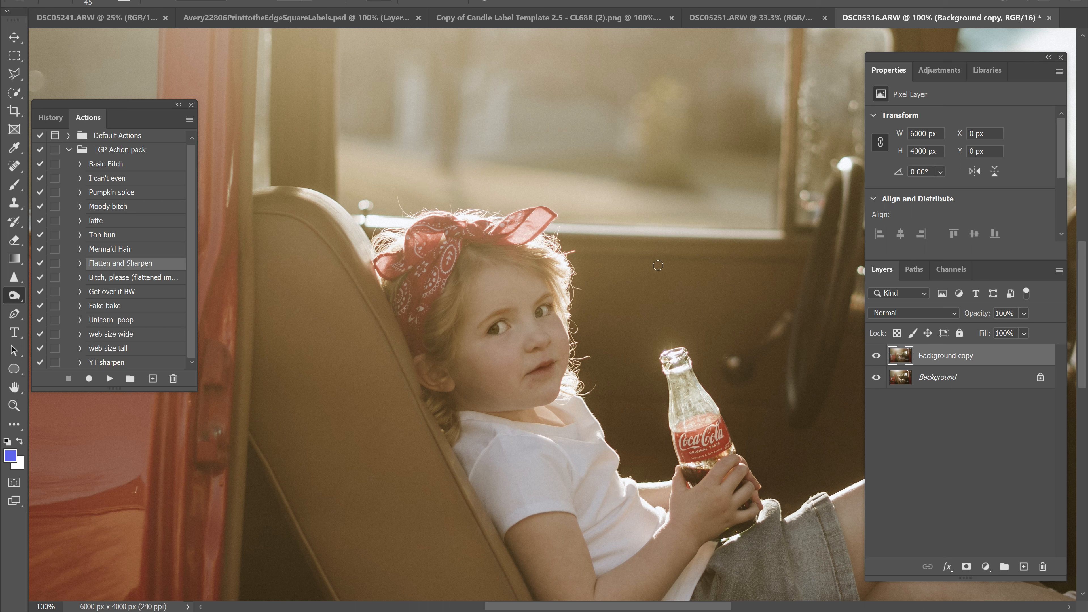
key(bracketright)
key(bracketright)
key(bracketright)
key(bracketright)
key(bracketright)
key(bracketright)
key(bracketright)
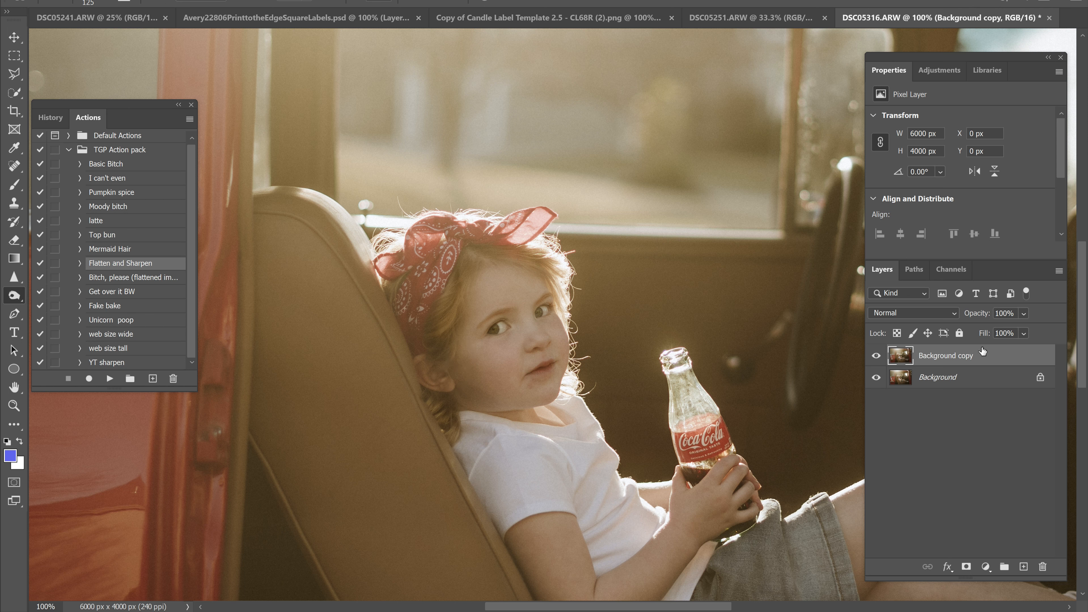
Compare the portrait with and without the burned Background copy layer by hiding and showing it.
click(877, 356)
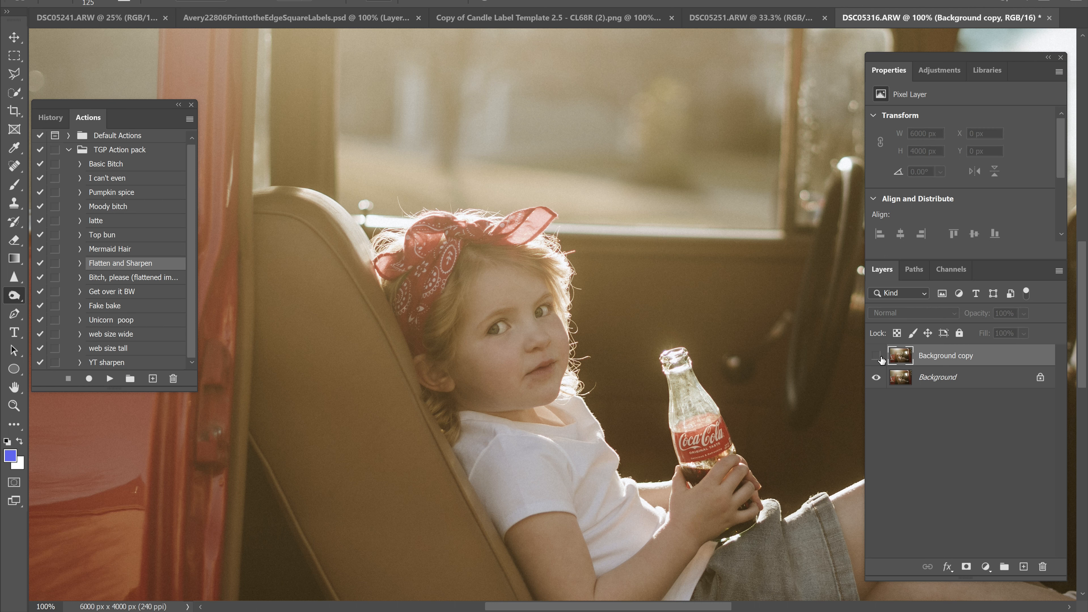
click(877, 356)
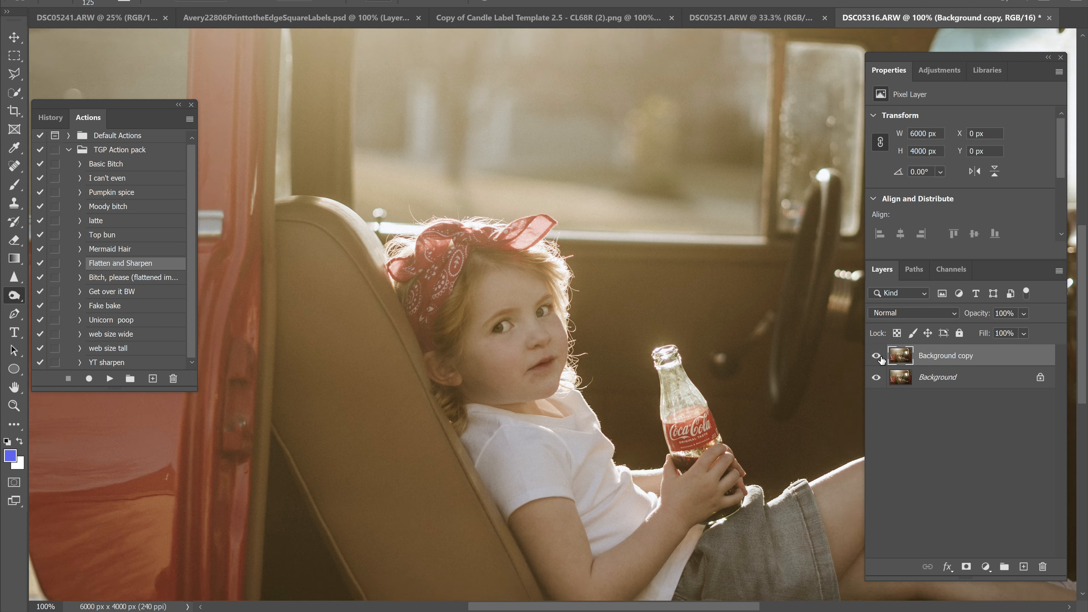
key(ctrl+minus)
key(ctrl+minus)
key(ctrl+plus)
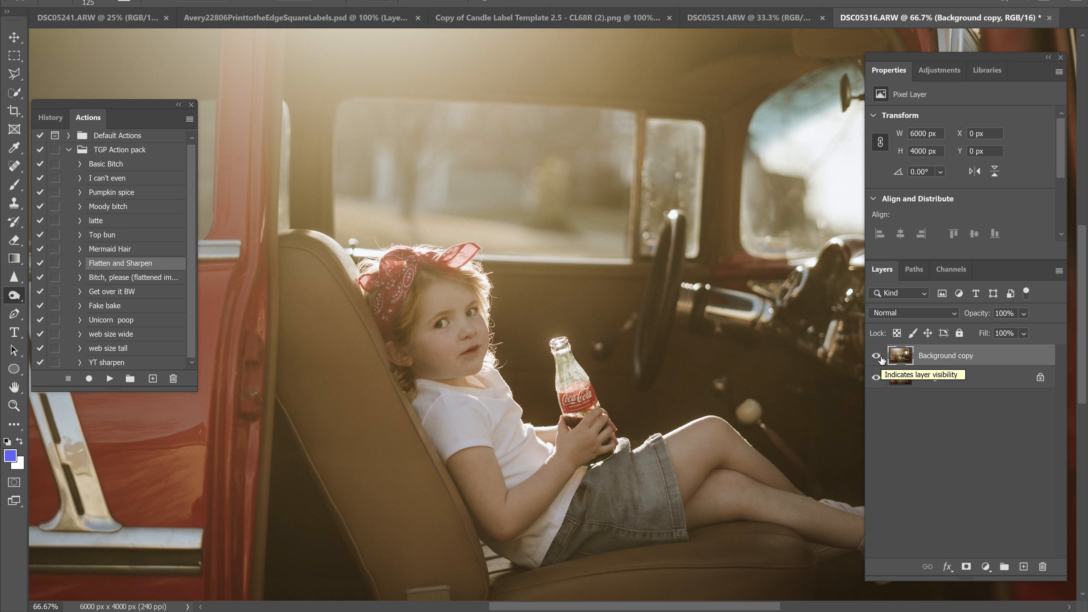
key(ctrl+minus)
key(ctrl+minus)
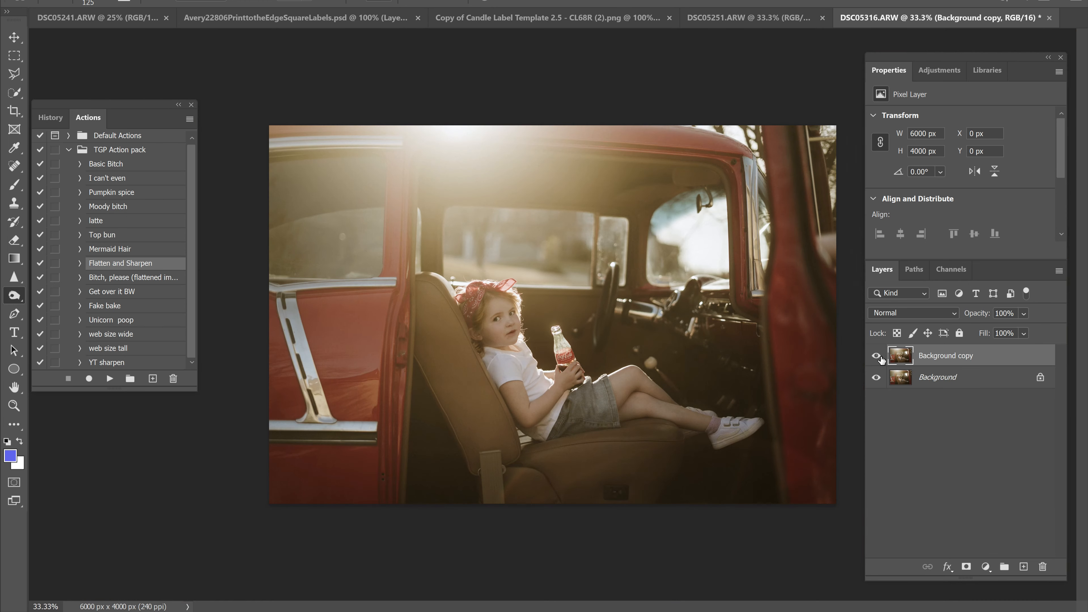
Lower the opacity of the Background copy layer to 52% and check the burning against the original.
click(1024, 313)
click(876, 356)
click(877, 356)
click(877, 355)
click(877, 355)
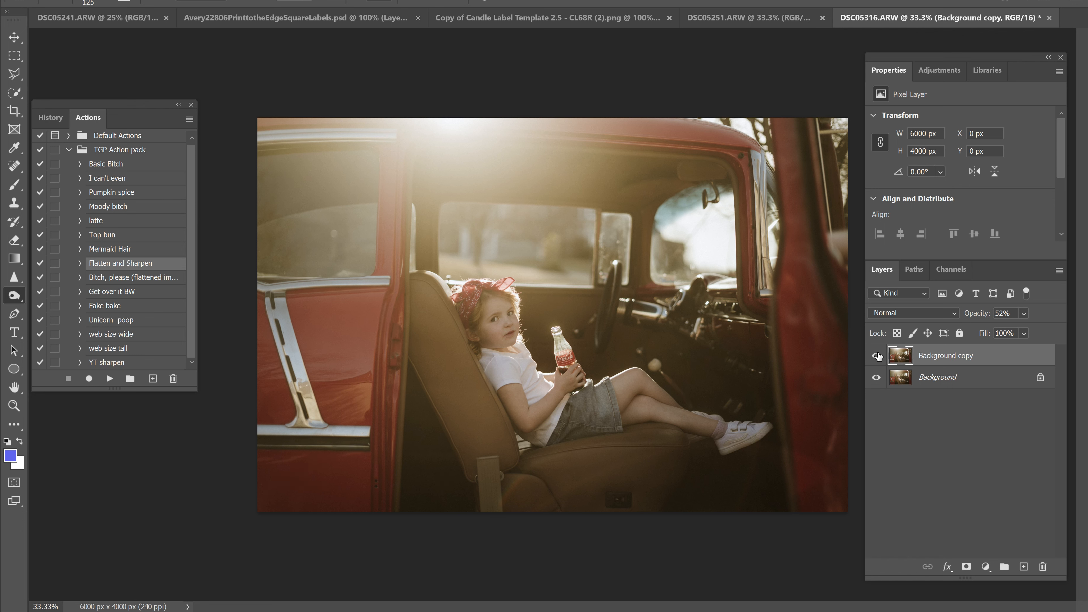
Duplicate the Background layer again and move the duplicate above Background copy in the layer stack.
key(ctrl+plus)
key(ctrl+plus)
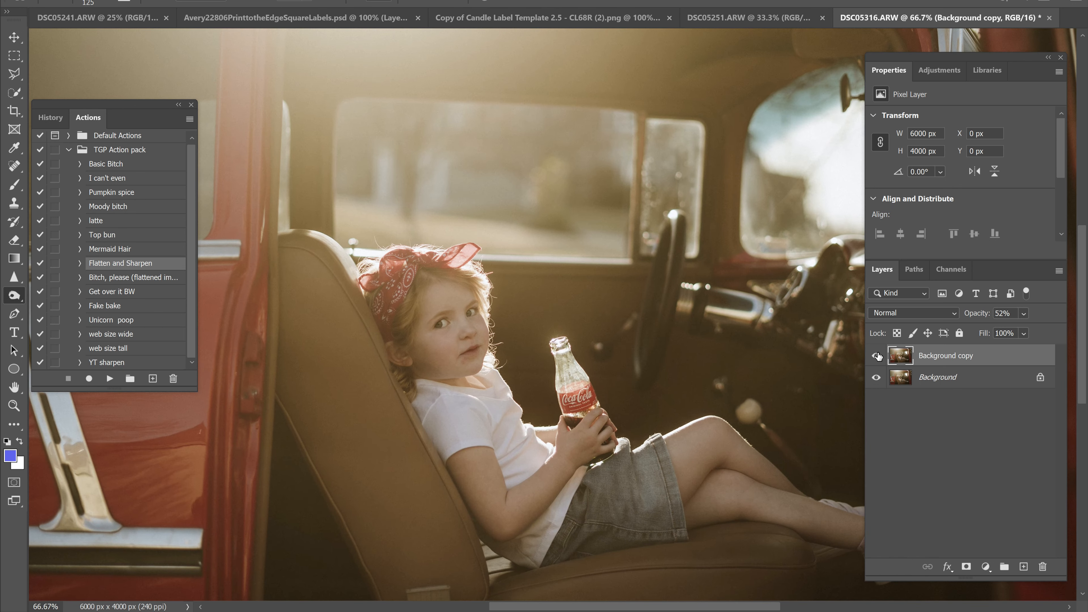
key(ctrl+plus)
key(ctrl+plus)
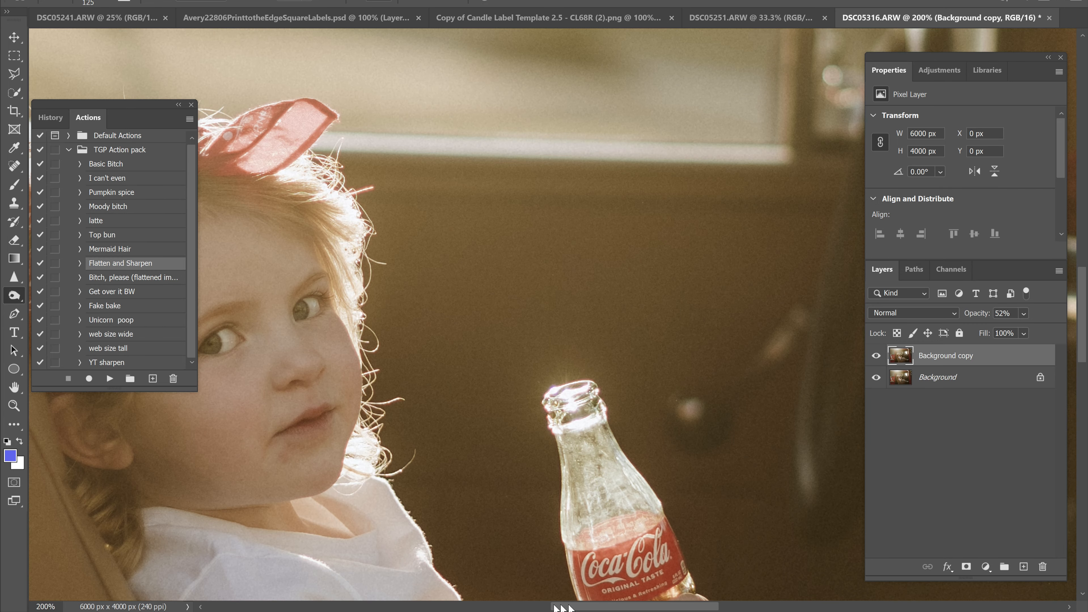
drag(575, 608, 521, 607)
key(ctrl+plus)
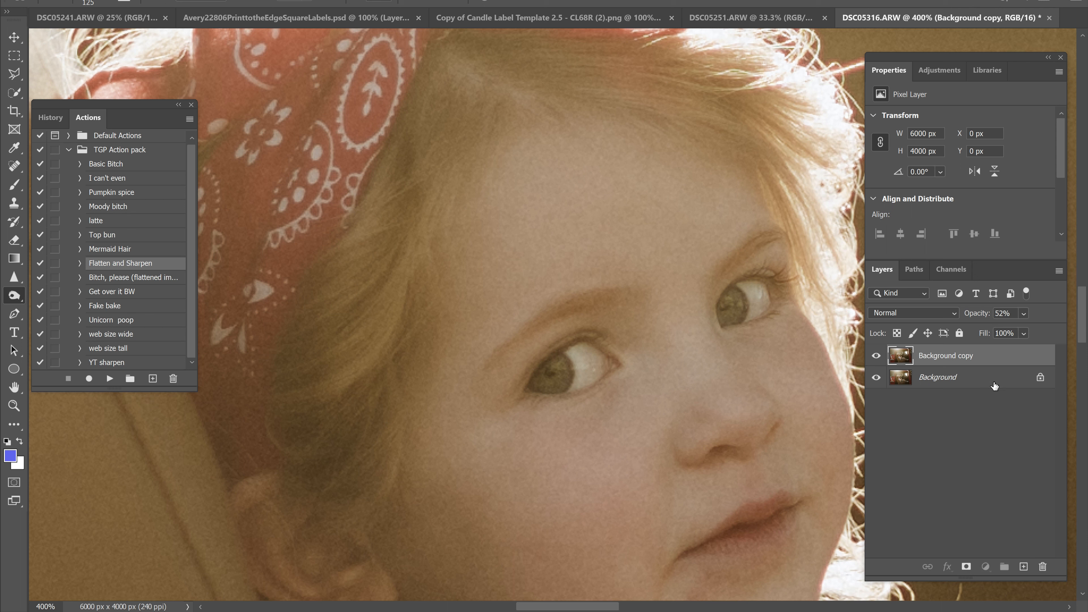
drag(994, 379, 1023, 566)
click(981, 364)
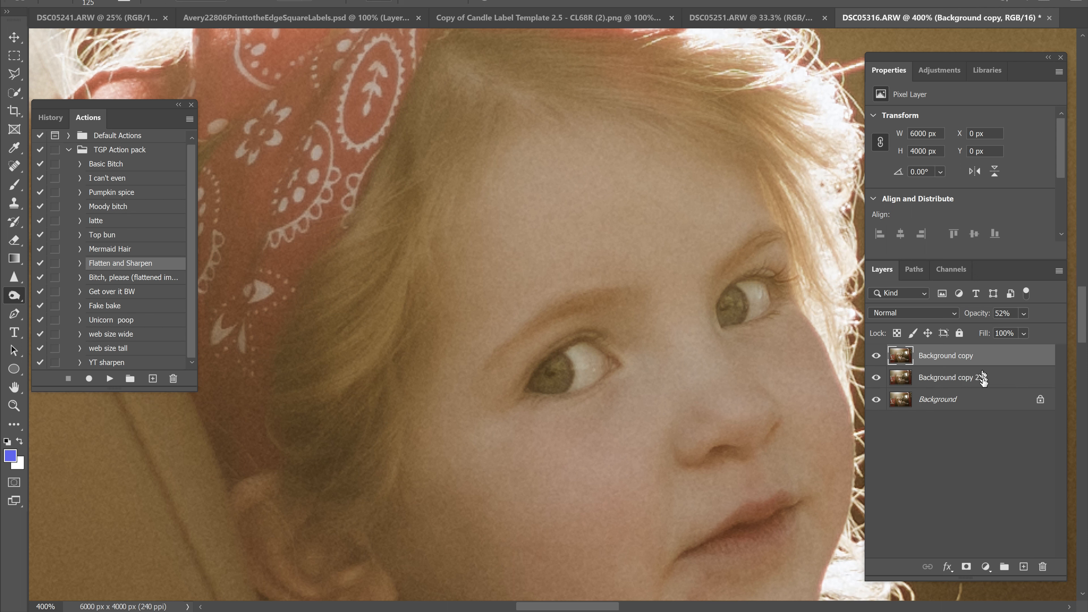
click(984, 383)
drag(984, 384, 977, 358)
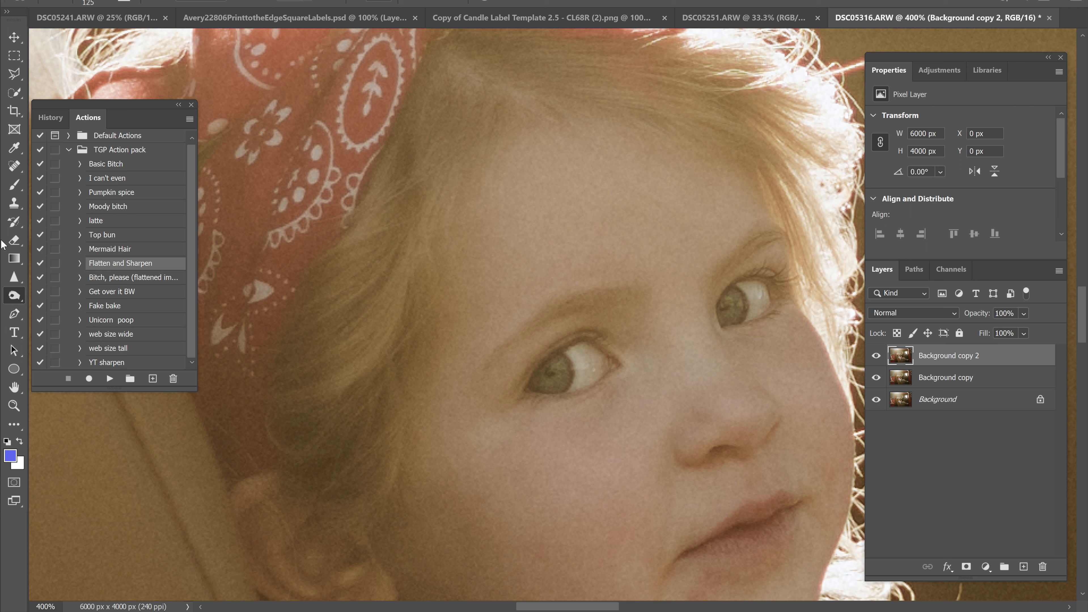
Switch to the Dodge tool and set its range to Highlights.
right_click(16, 296)
click(60, 292)
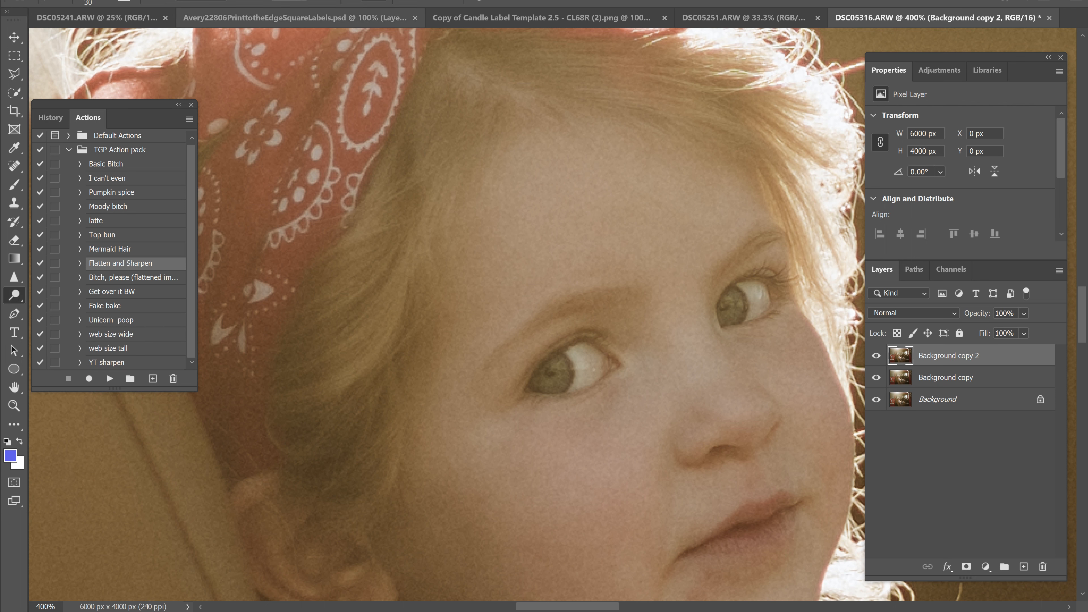
click(206, 3)
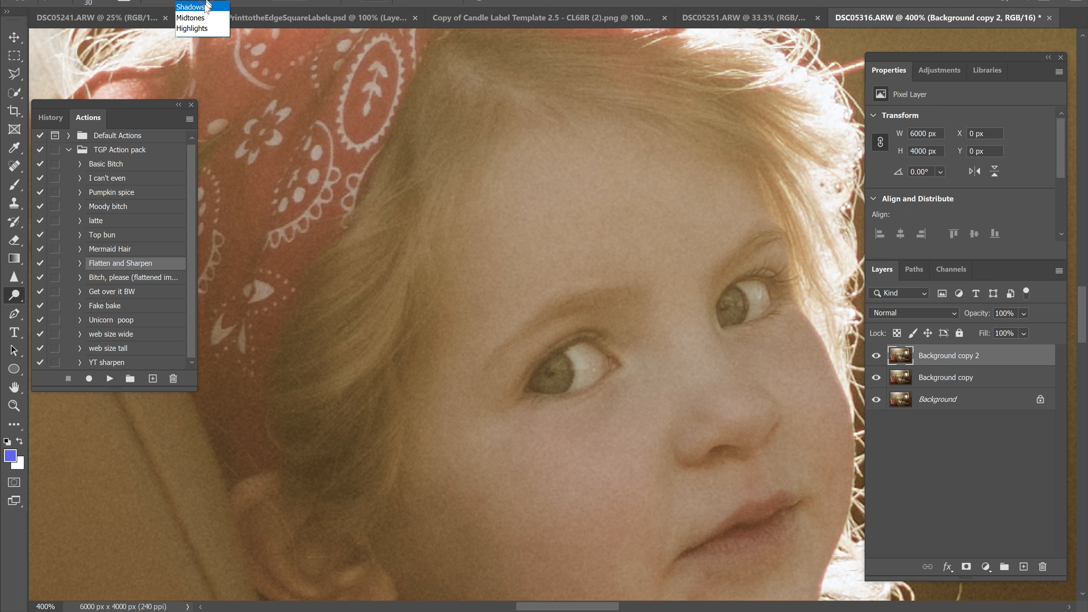
click(201, 28)
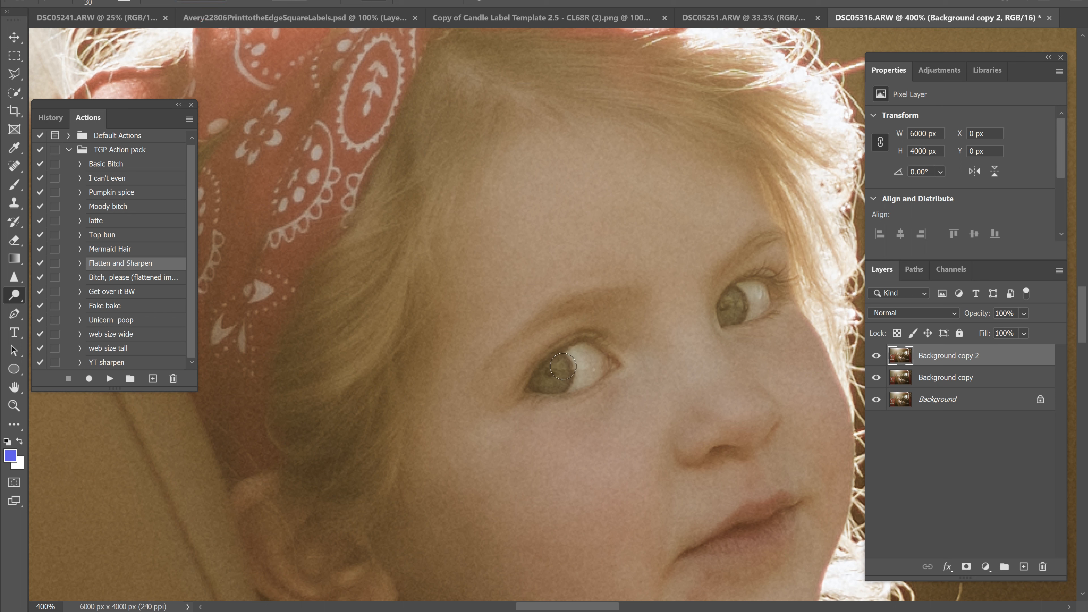
Dodge the irises of both eyes on the Background copy 2 layer with the size 30 brush.
click(561, 364)
key(ctrl+z)
click(739, 300)
drag(739, 300, 744, 289)
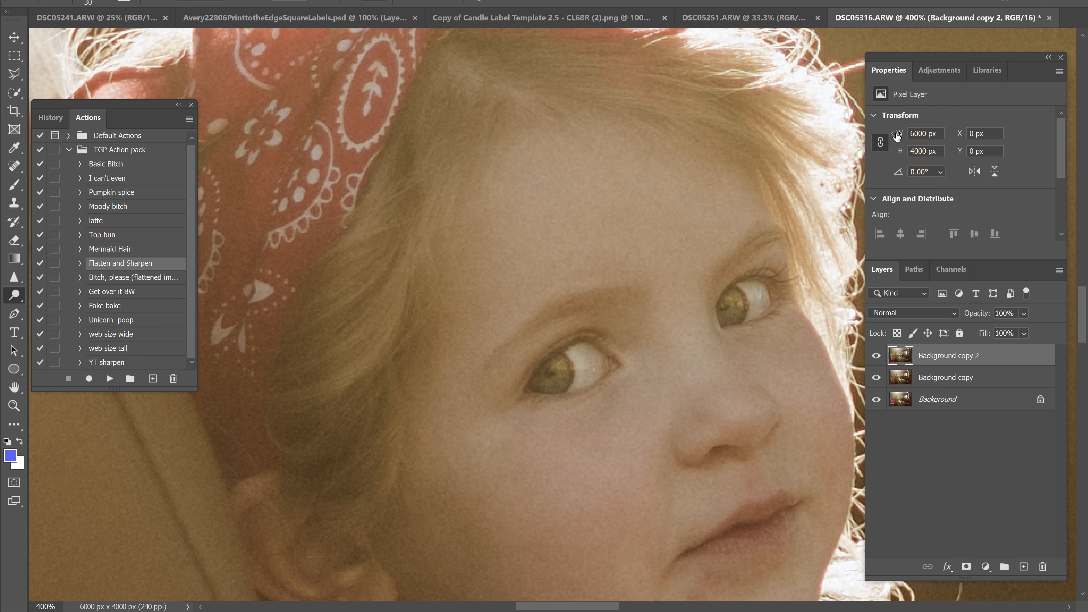
Lower the opacity of the Background copy 2 layer to 45% and compare the eyes with and without it.
key(ctrl+minus)
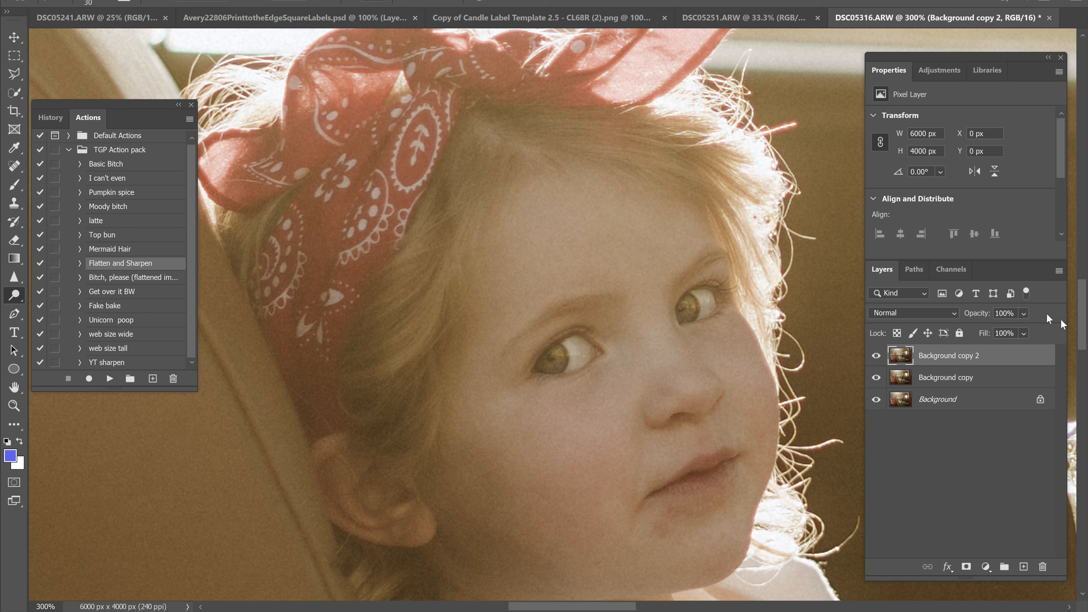
click(1024, 314)
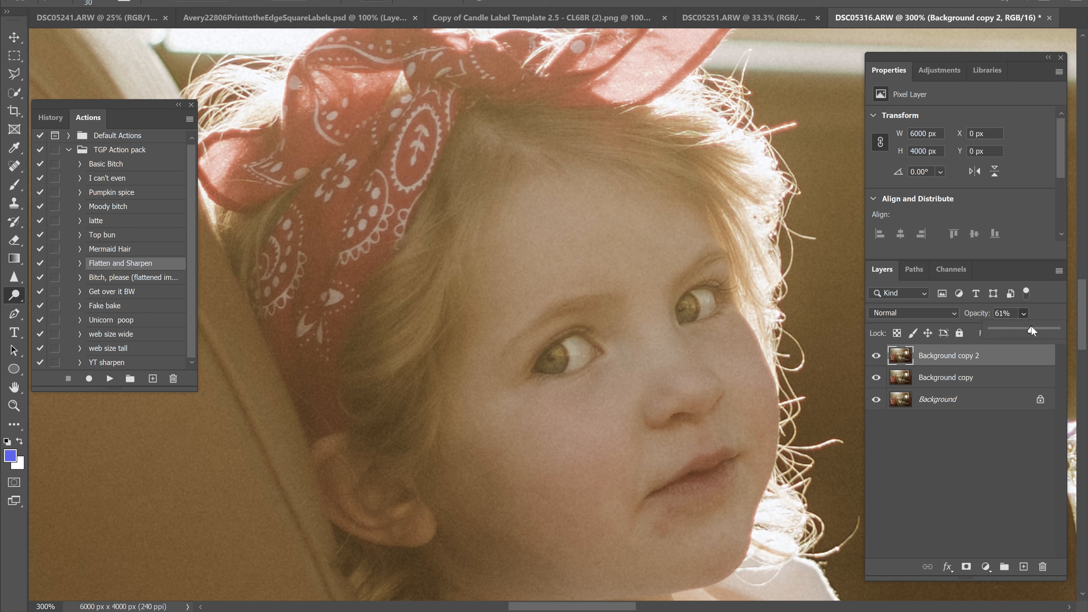
click(1020, 328)
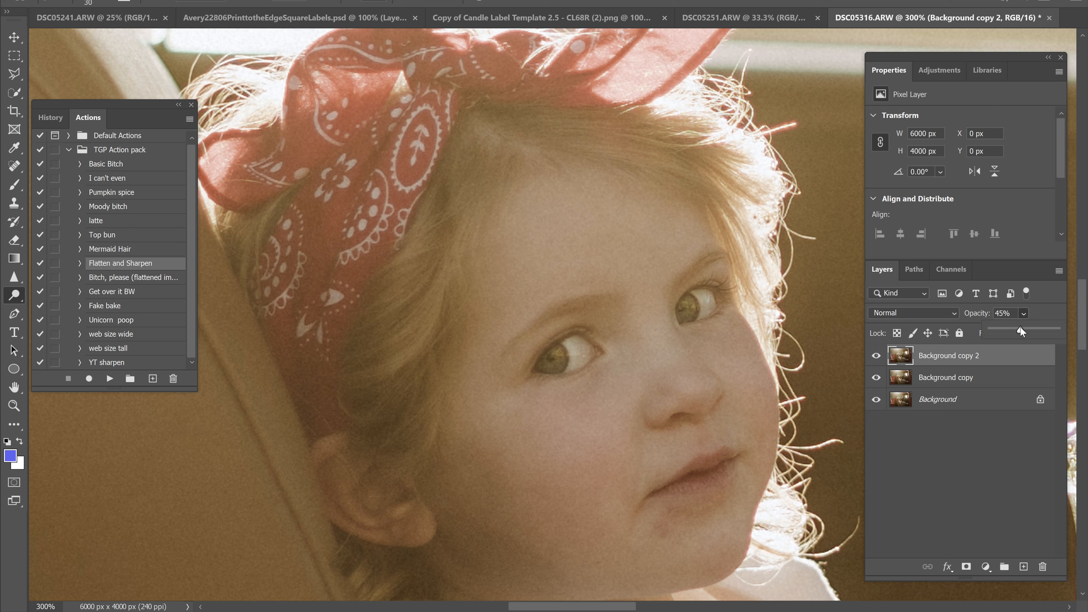
click(876, 358)
click(876, 357)
Check the eye dodging across the wider image by toggling Background copy 2, and flatten the image.
key(ctrl+minus)
key(ctrl+minus)
key(ctrl+minus)
key(ctrl+minus)
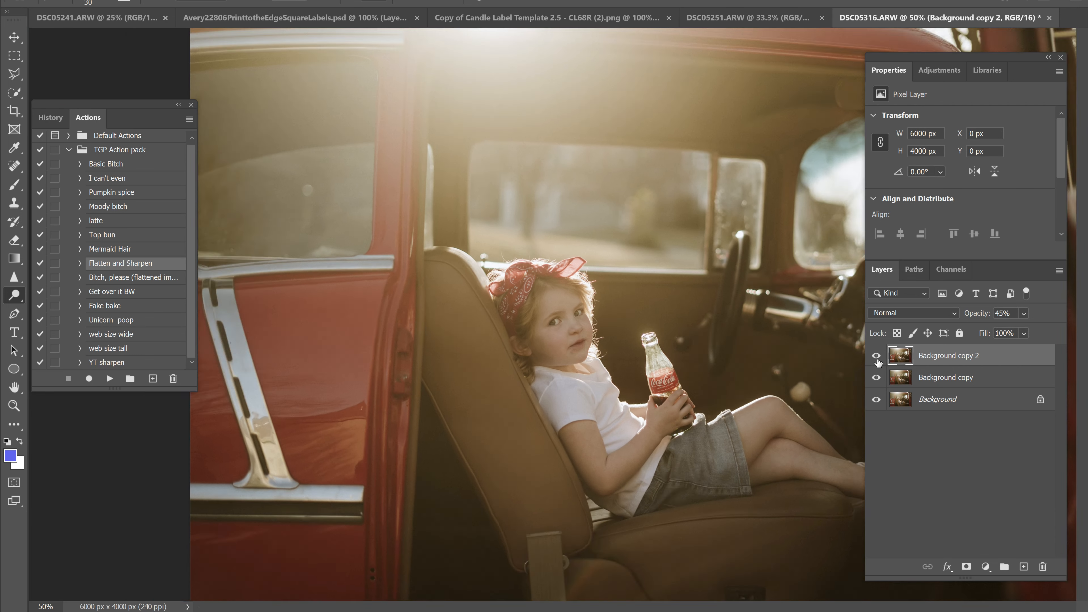
click(876, 356)
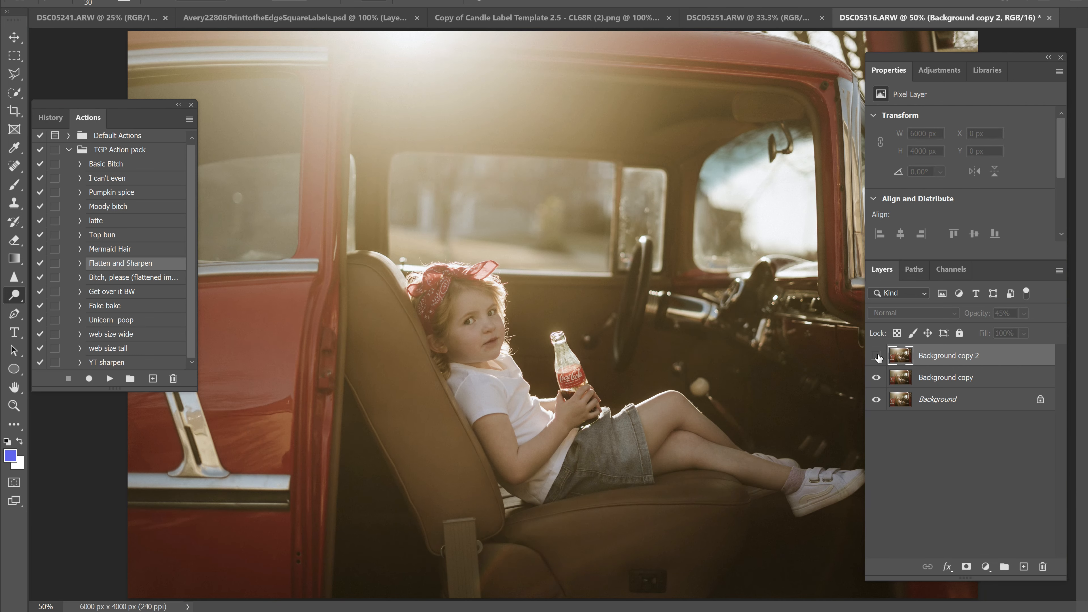
click(876, 357)
click(876, 356)
click(876, 357)
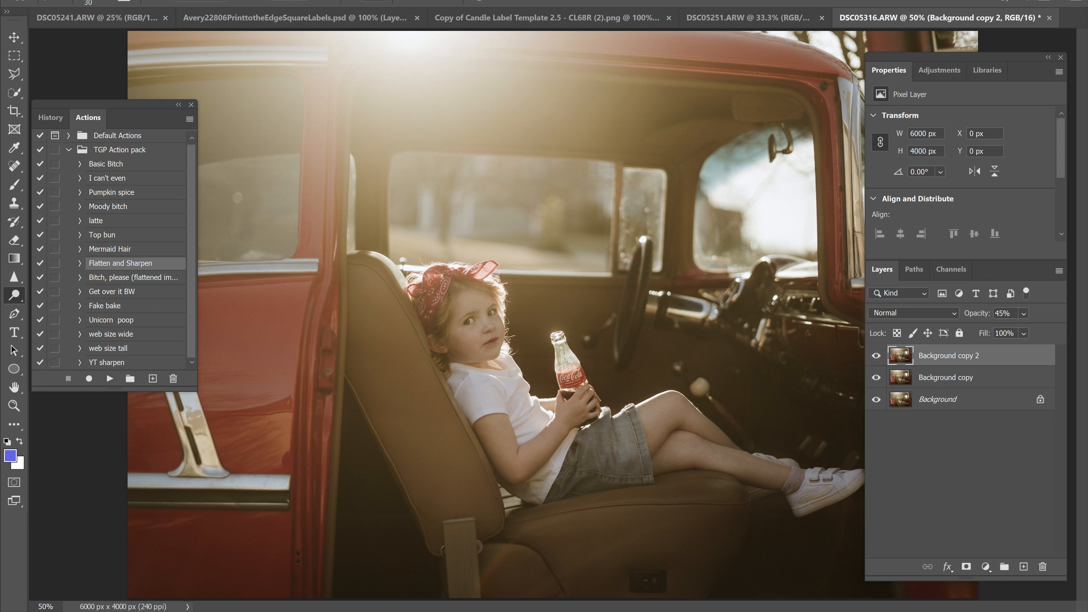
key(alt+l)
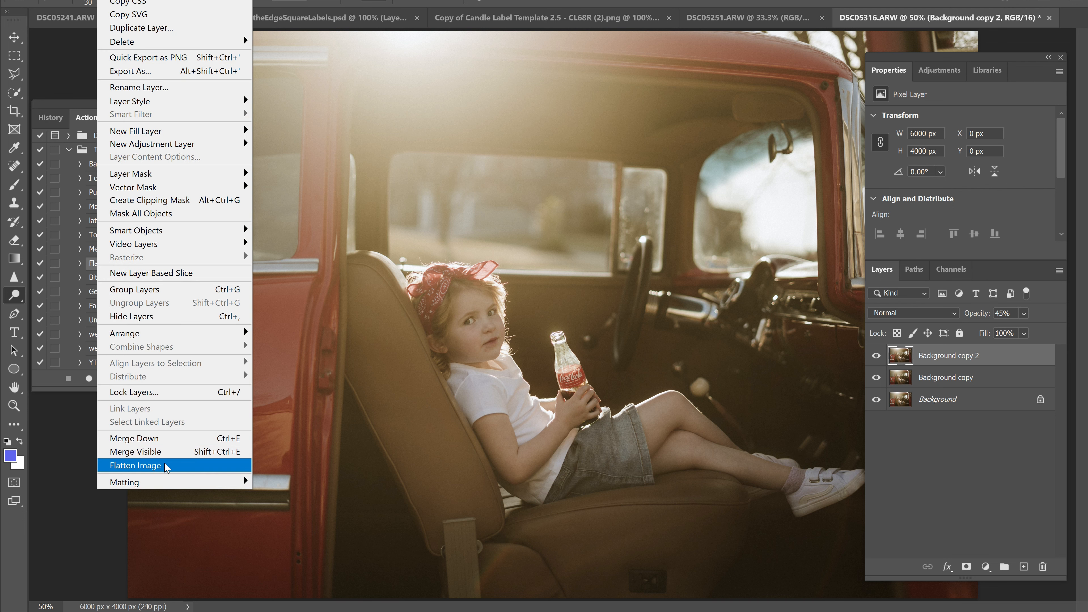
click(164, 465)
Heal the blemish on the girl's chin with the Spot Healing Brush at size 50.
key(ctrl+plus)
key(ctrl+plus)
key(ctrl+plus)
key(ctrl+plus)
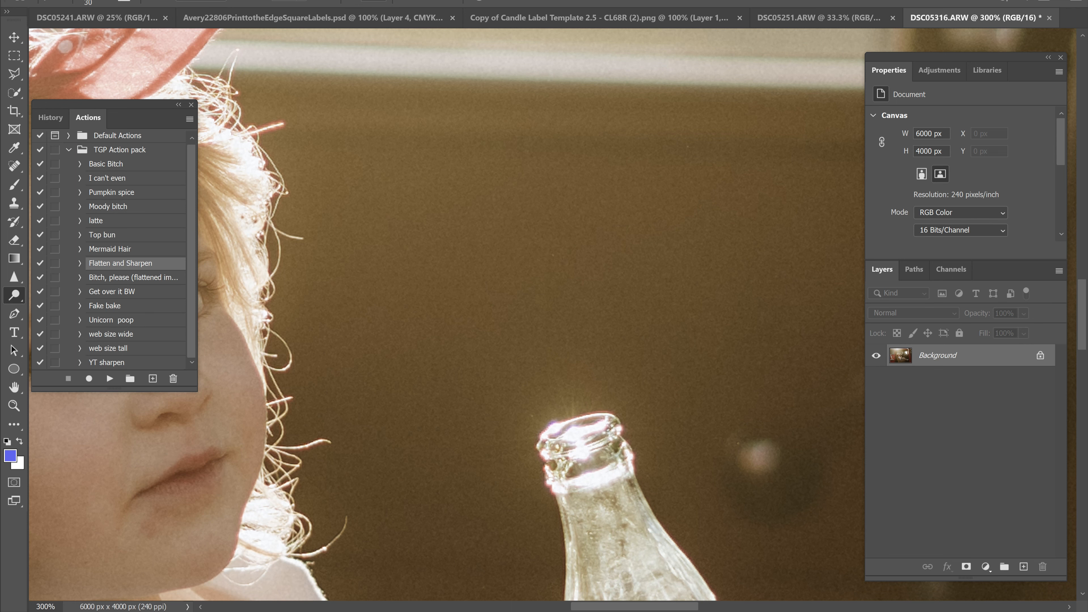
drag(605, 607, 568, 607)
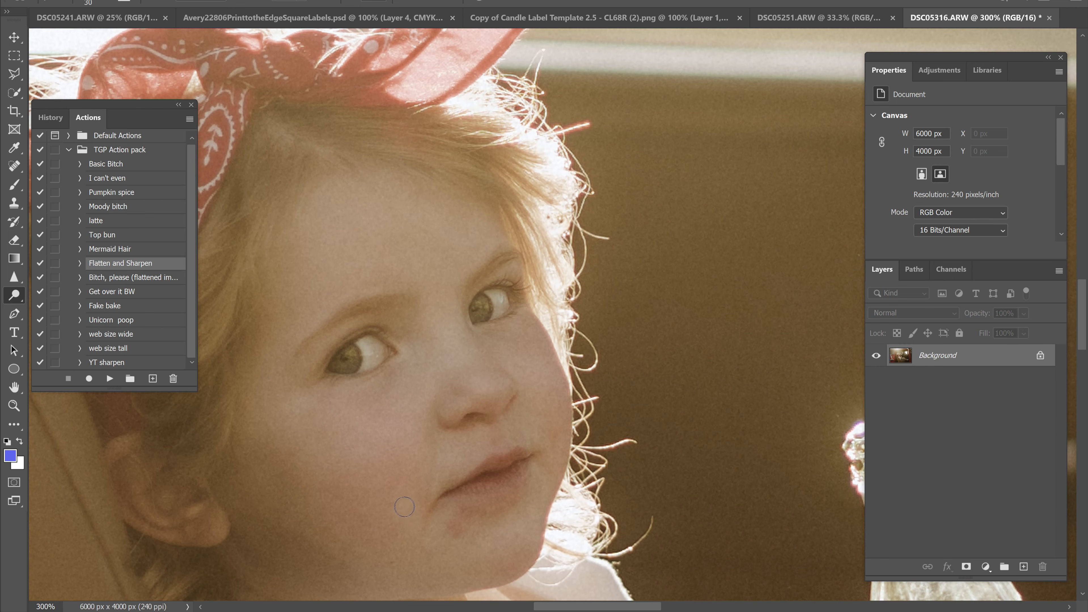
click(14, 165)
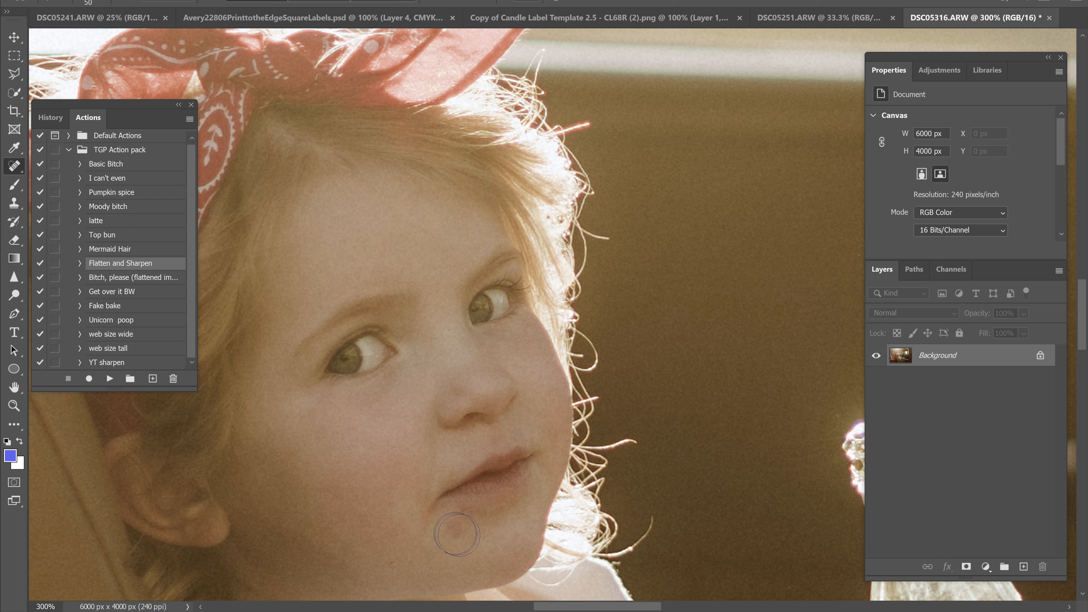
click(453, 531)
Heal the remaining marks just below the lower lip with the healing brush reduced to 35 and 20.
key(bracketleft)
key(bracketleft)
key(bracketleft)
drag(478, 519, 519, 504)
click(470, 516)
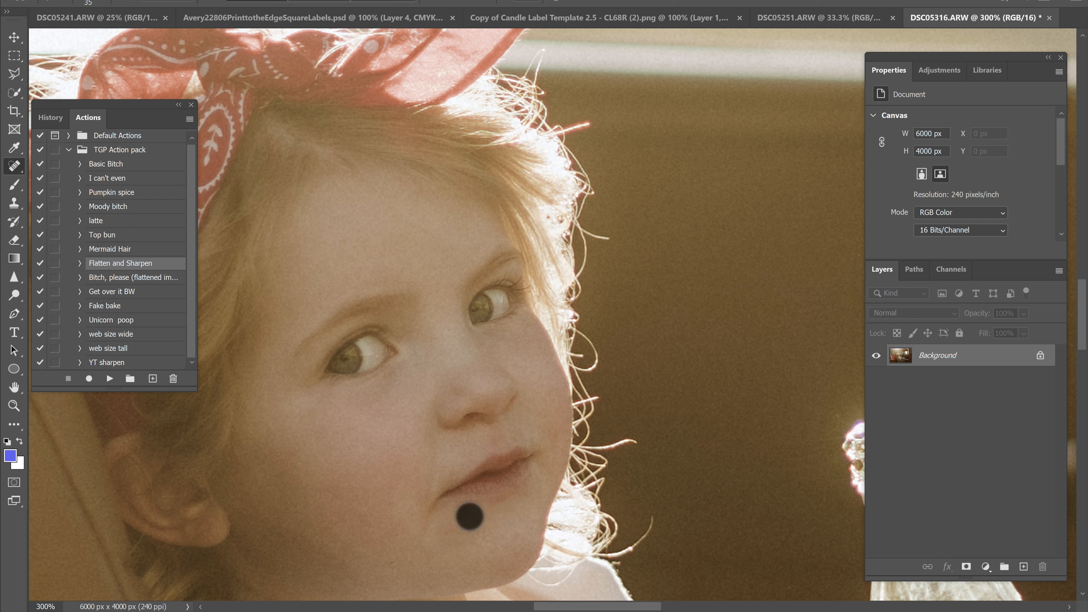
drag(469, 516, 463, 507)
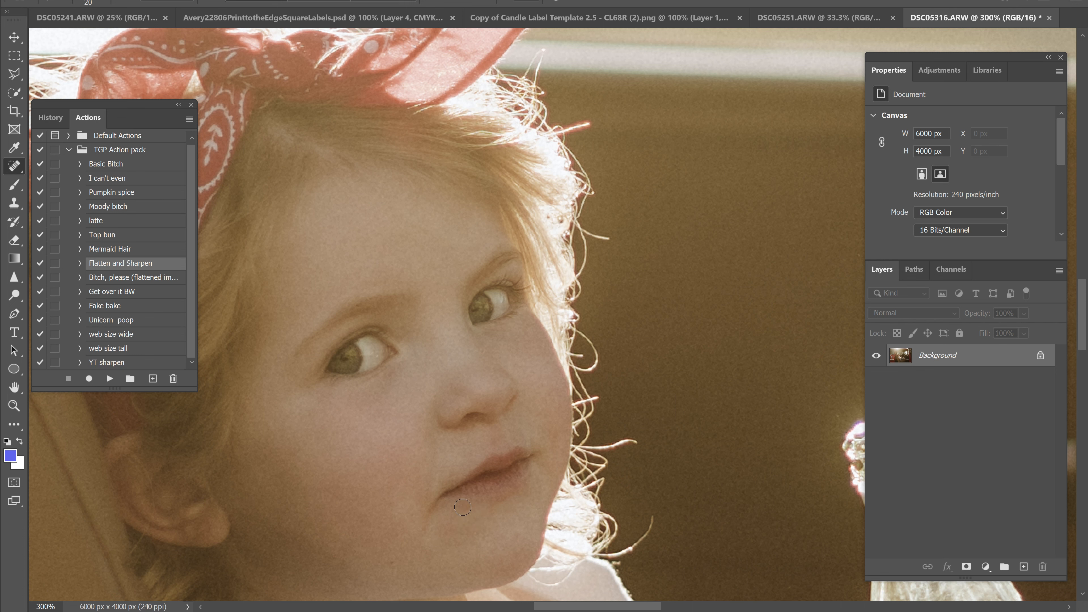
click(466, 508)
Run the Flatten and Sharpen action from the TGP Action pack on the retouched image.
key(ctrl+minus)
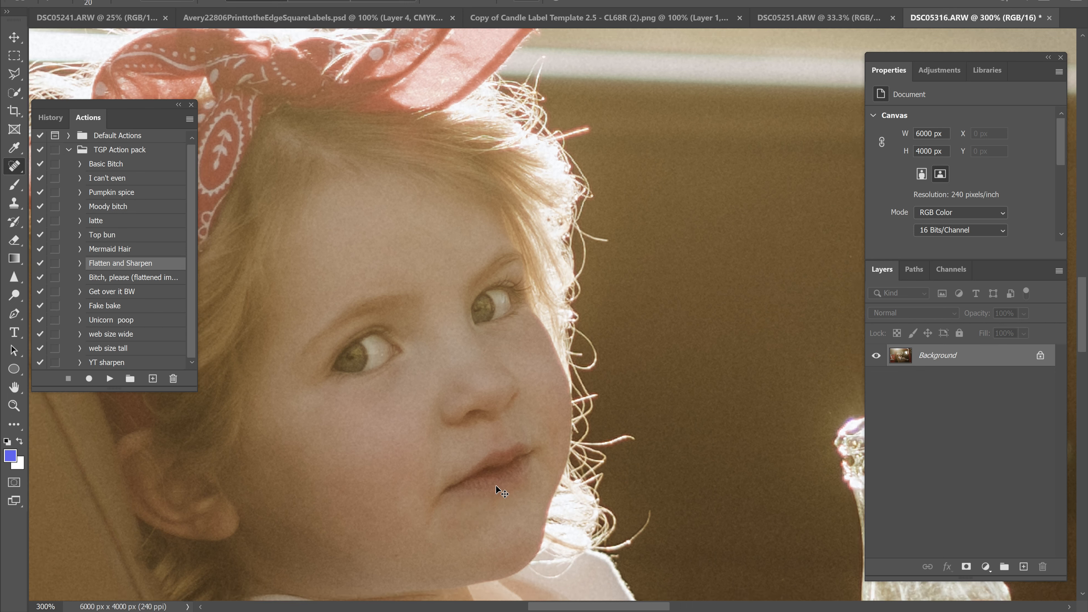
key(ctrl+minus)
key(ctrl+minus)
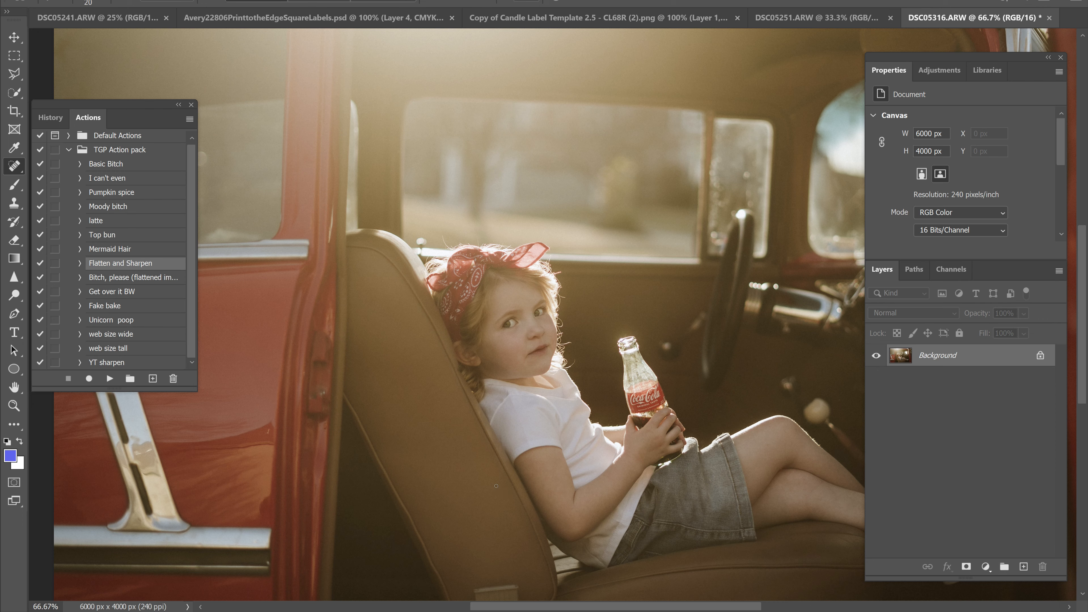
key(ctrl+minus)
key(ctrl+minus)
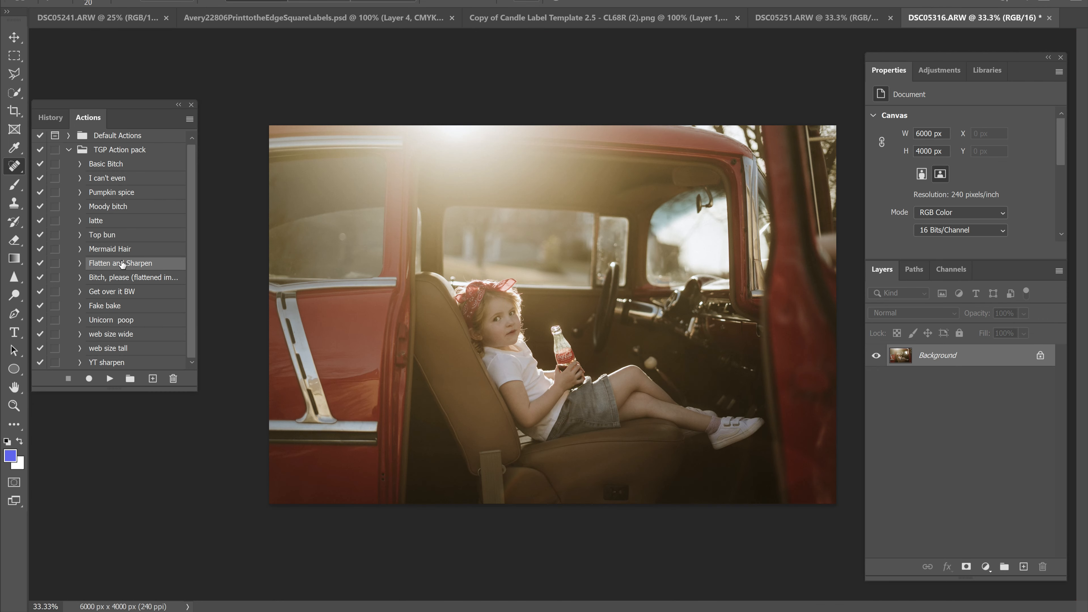
click(109, 378)
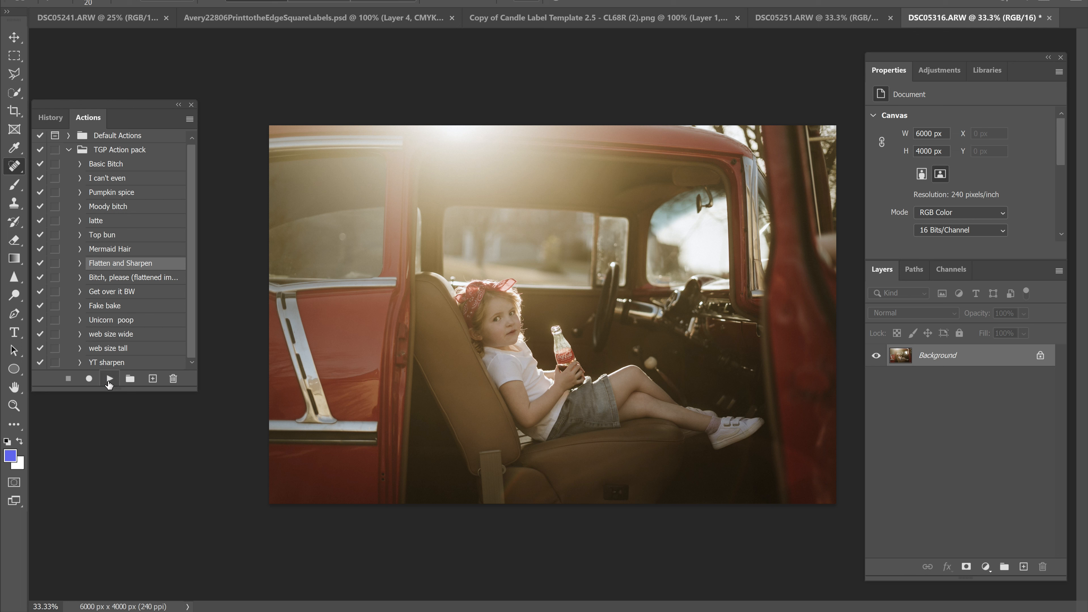